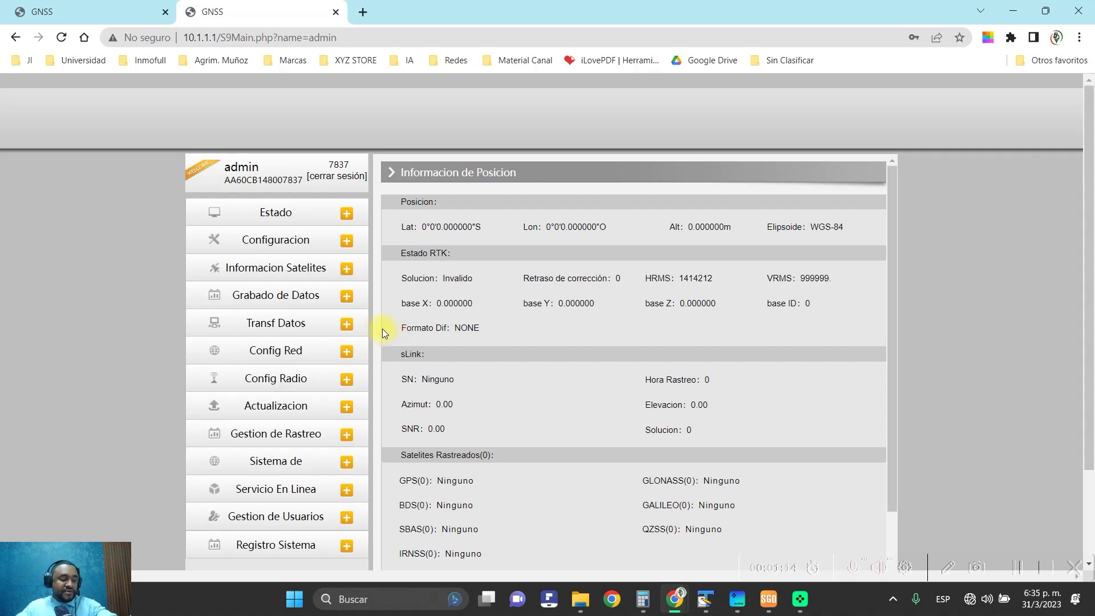
Set the work mode to Estatico in the general configuration and submit the settings
{"action": "left_click", "coordinate": [259, 245]}
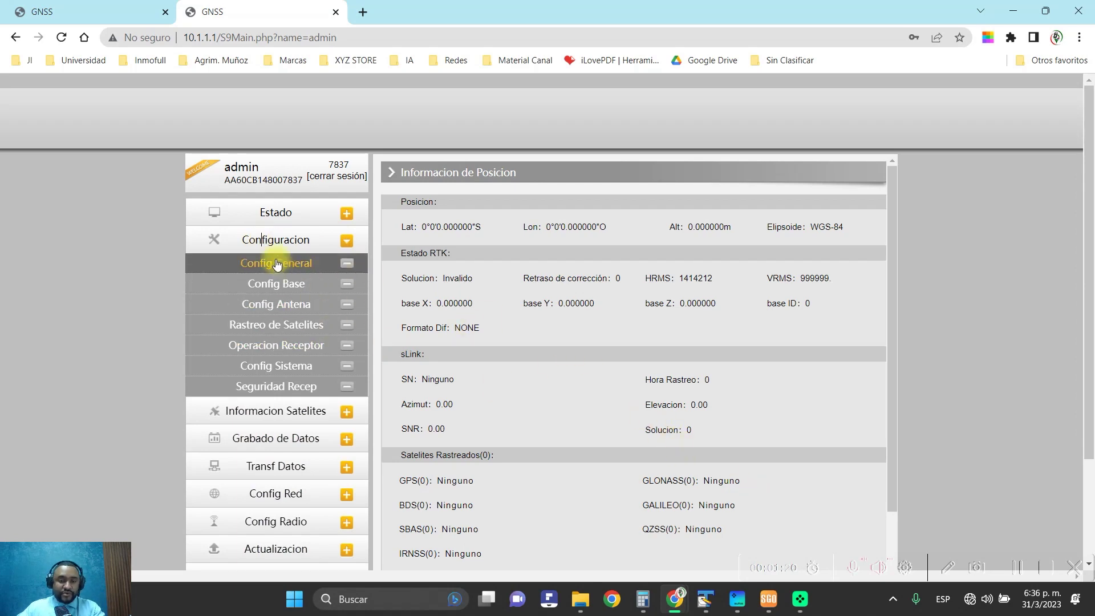
{"action": "left_click", "coordinate": [306, 271]}
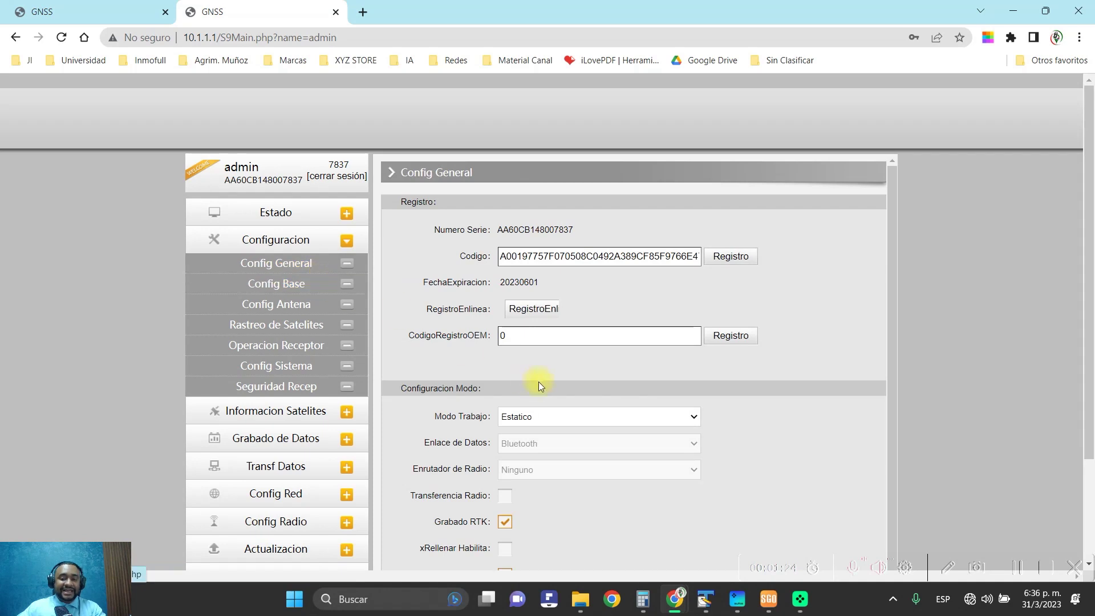
{"action": "scroll", "coordinate": [750, 427], "scroll_direction": "down", "scroll_amount": 1}
{"action": "left_click", "coordinate": [682, 342]}
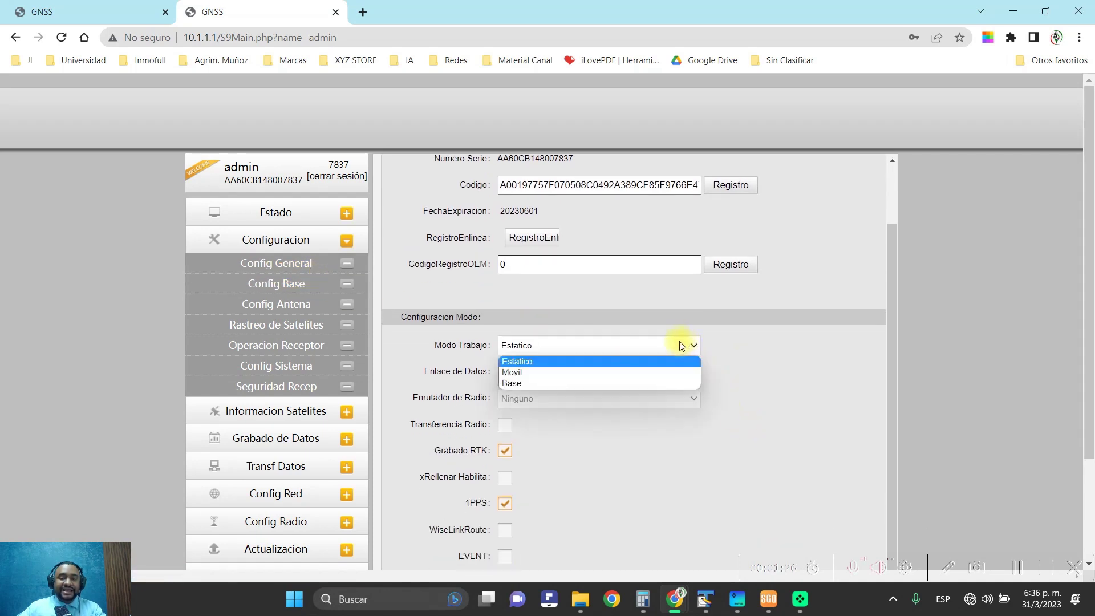
{"action": "left_click", "coordinate": [525, 362]}
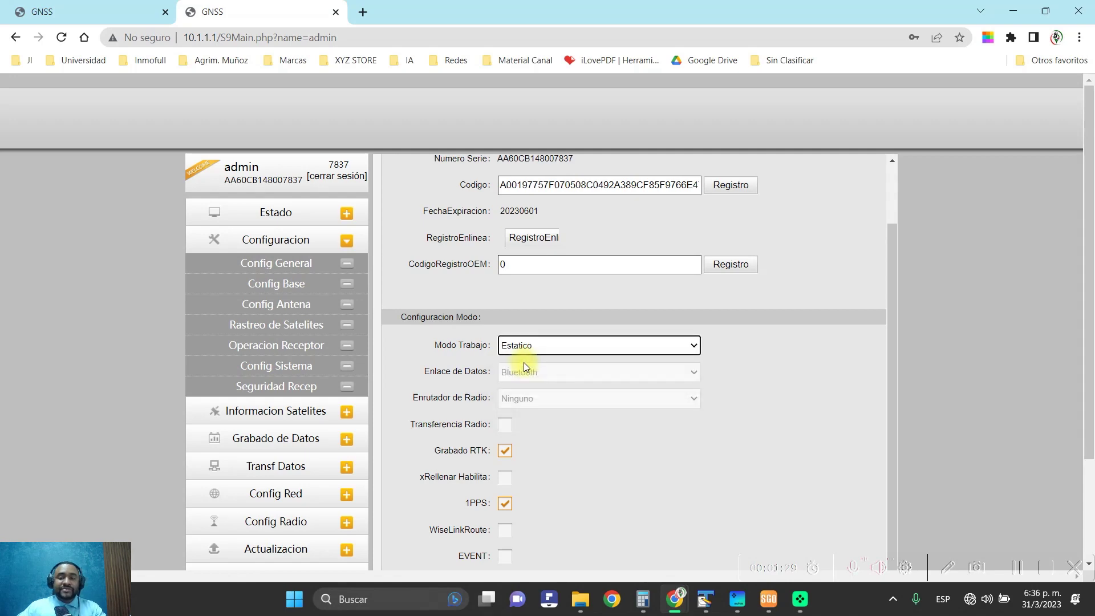
{"action": "scroll", "coordinate": [536, 399], "scroll_direction": "down", "scroll_amount": 3}
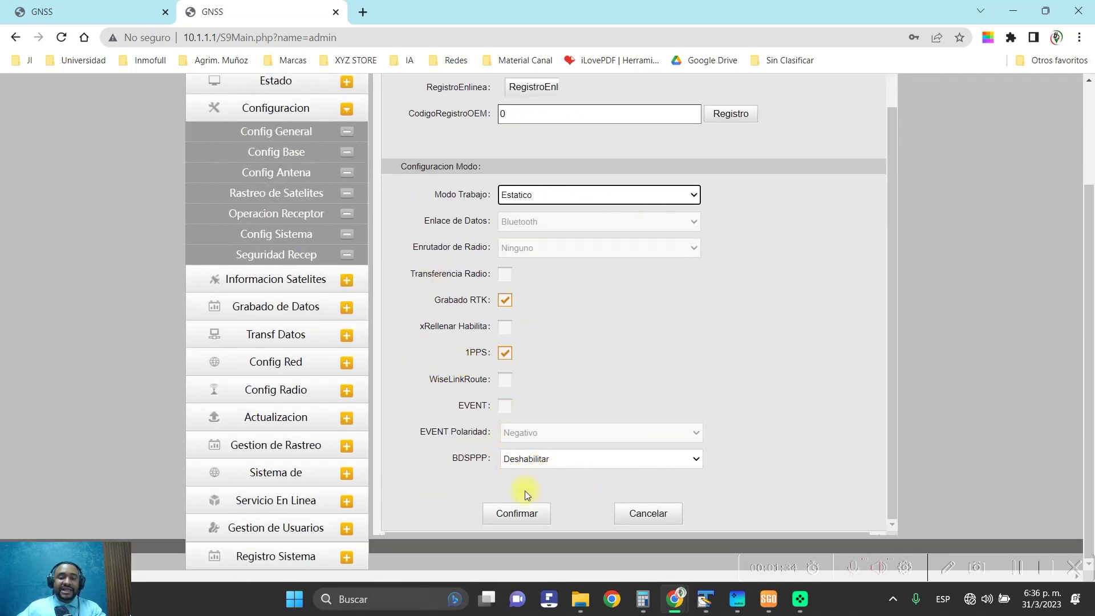
{"action": "left_click", "coordinate": [522, 514]}
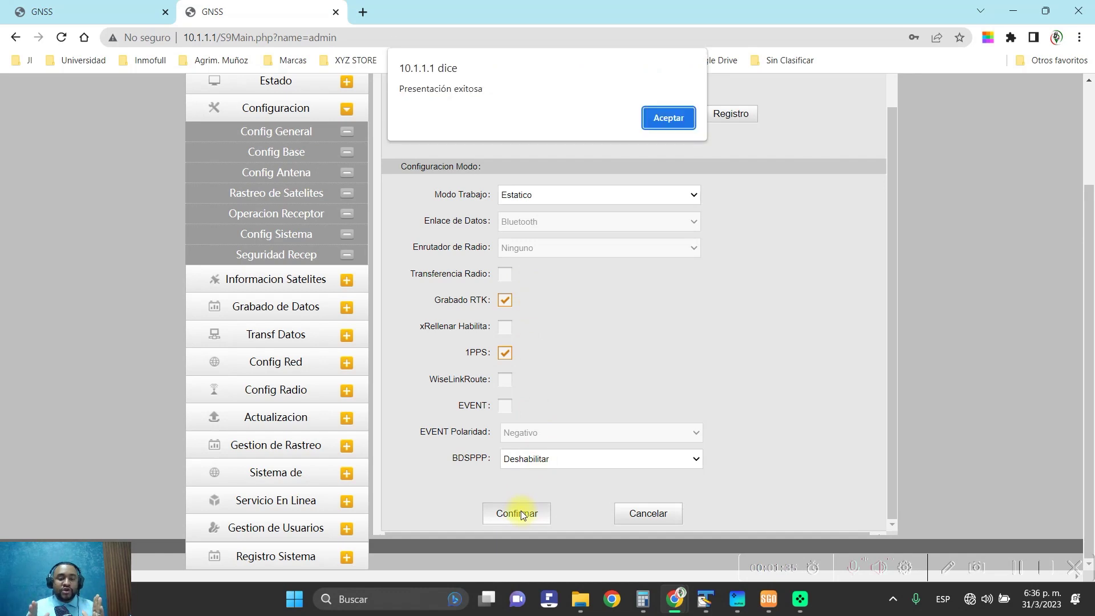
{"action": "left_click", "coordinate": [664, 118]}
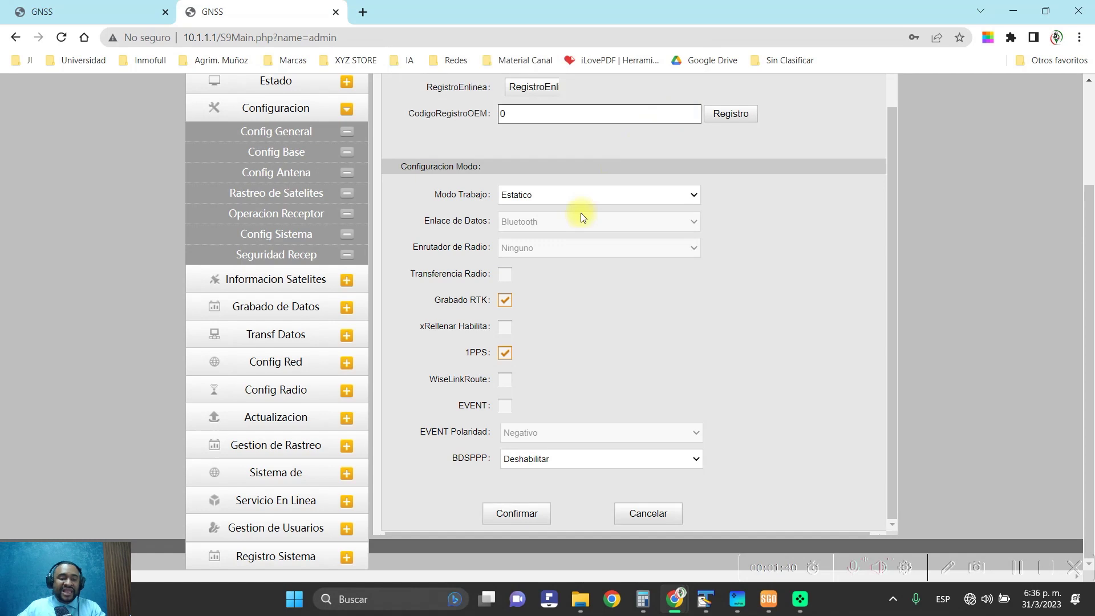
Set the antenna height to 1.75 m in the antenna configuration, keep the Hasta el Final measurement method, and submit the settings
{"action": "left_click", "coordinate": [302, 178]}
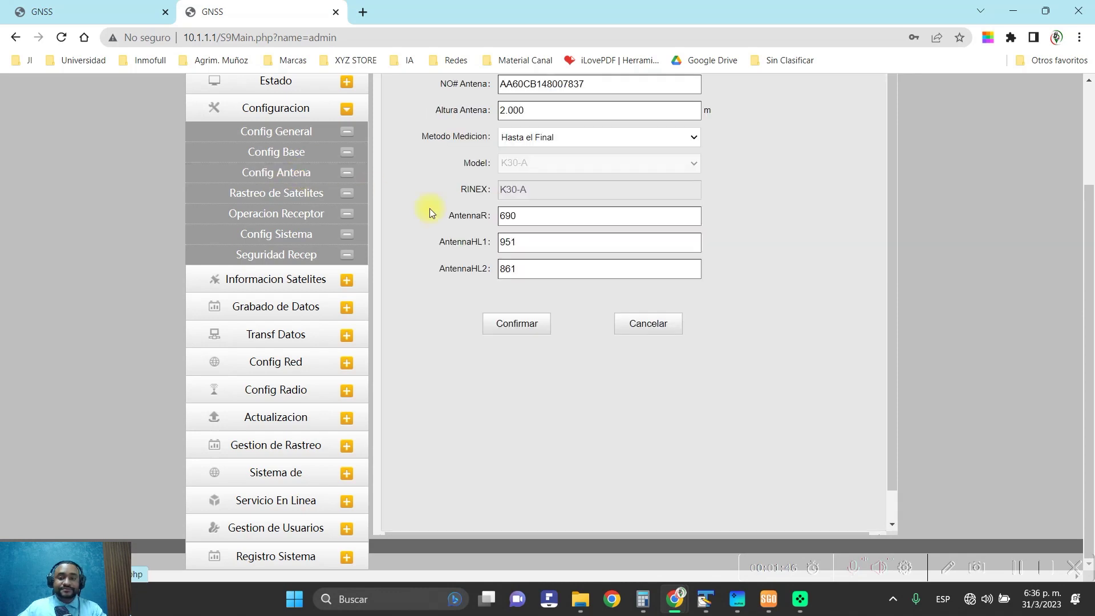
{"action": "scroll", "coordinate": [513, 240], "scroll_direction": "up", "scroll_amount": 2}
{"action": "left_click", "coordinate": [540, 251]}
{"action": "left_click_drag", "start_coordinate": [563, 261], "coordinate": [498, 260]}
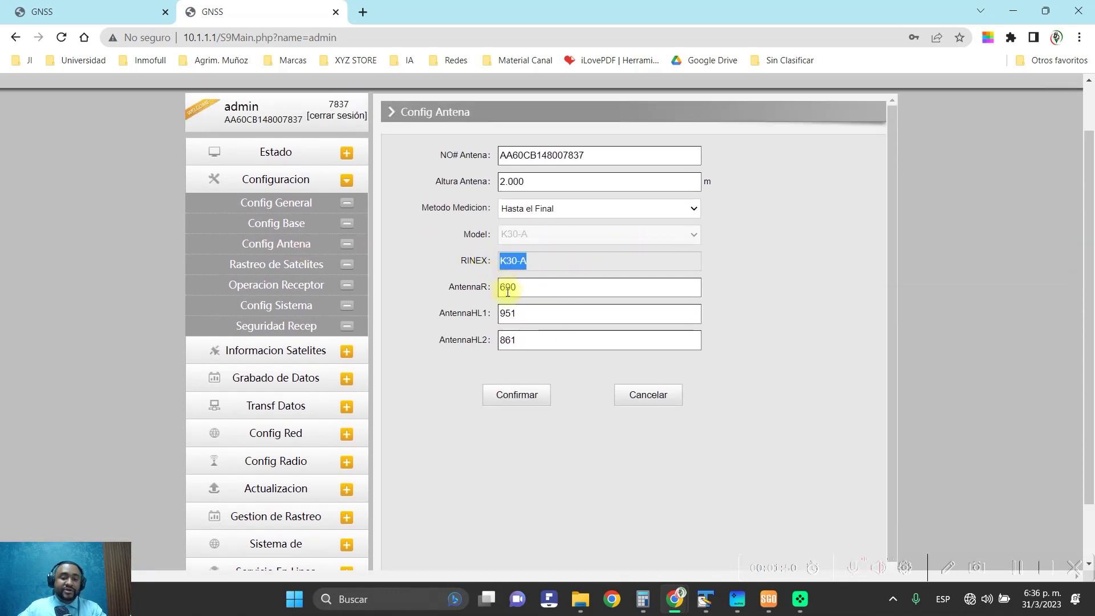
{"action": "left_click_drag", "start_coordinate": [531, 289], "coordinate": [504, 288]}
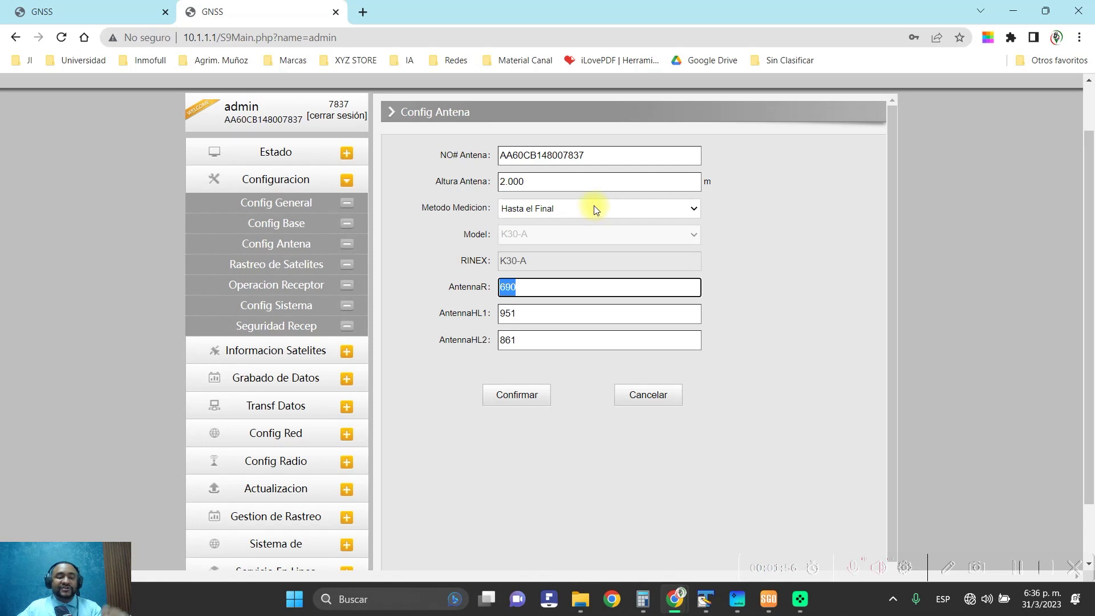
{"action": "left_click_drag", "start_coordinate": [535, 182], "coordinate": [482, 183]}
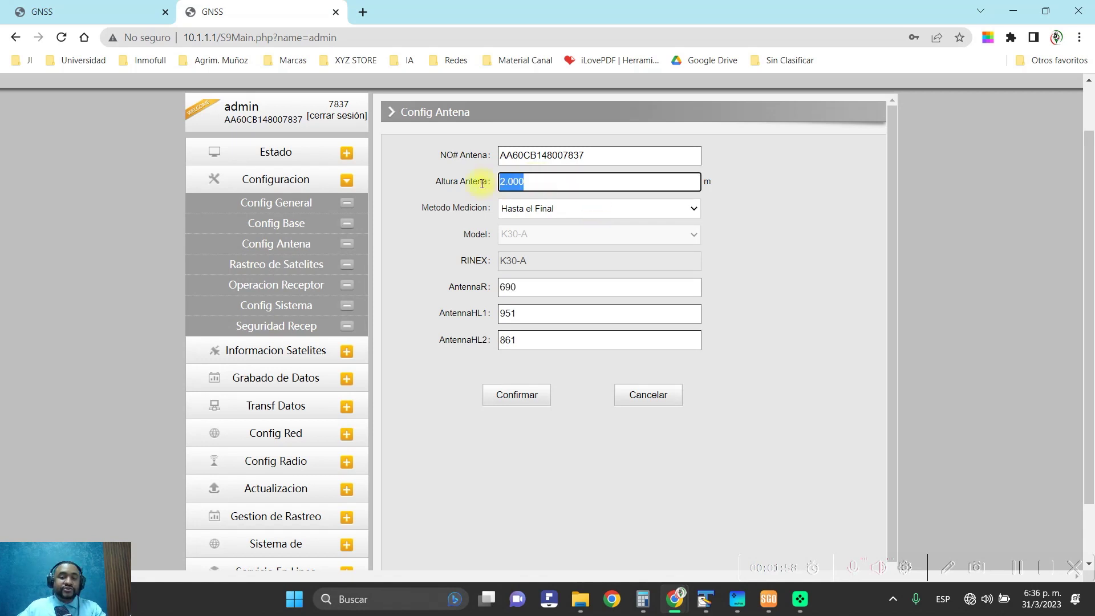
{"action": "type", "text": "1.75"}
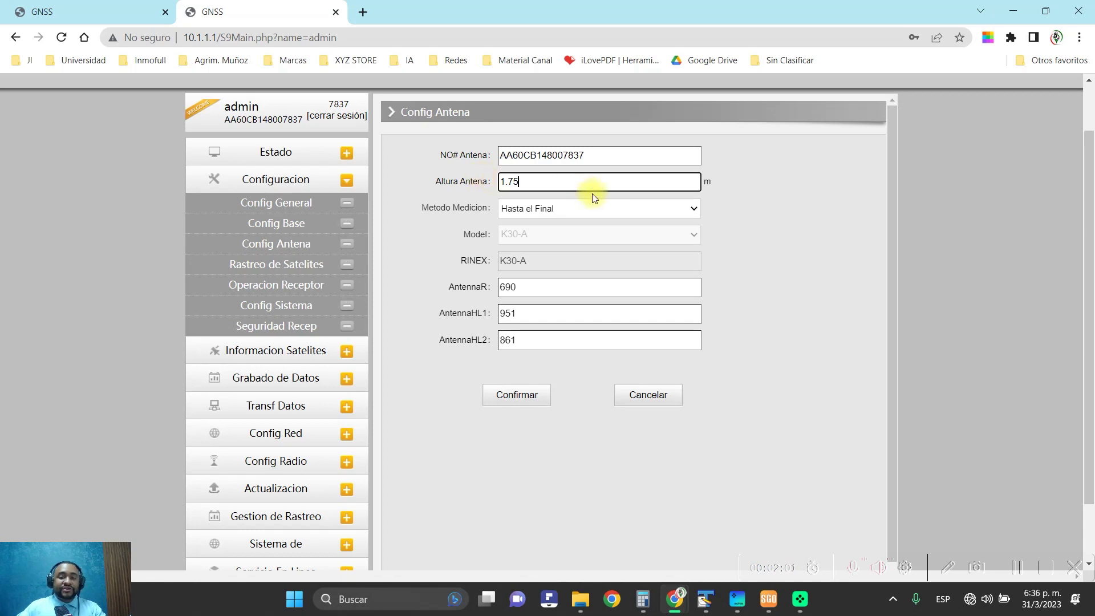
{"action": "left_click", "coordinate": [590, 208]}
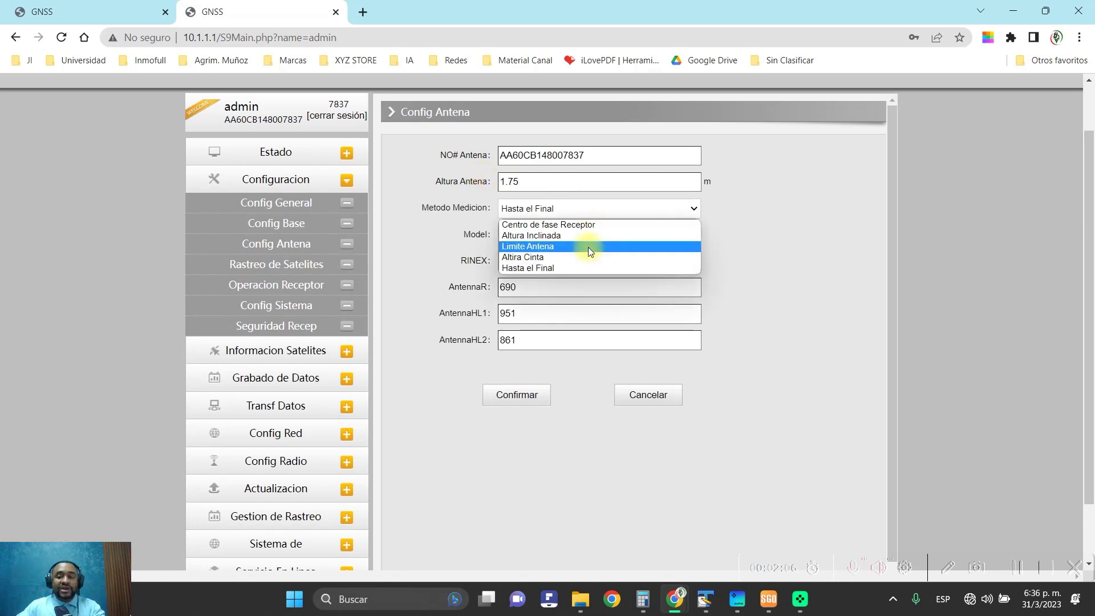
{"action": "left_click", "coordinate": [799, 255]}
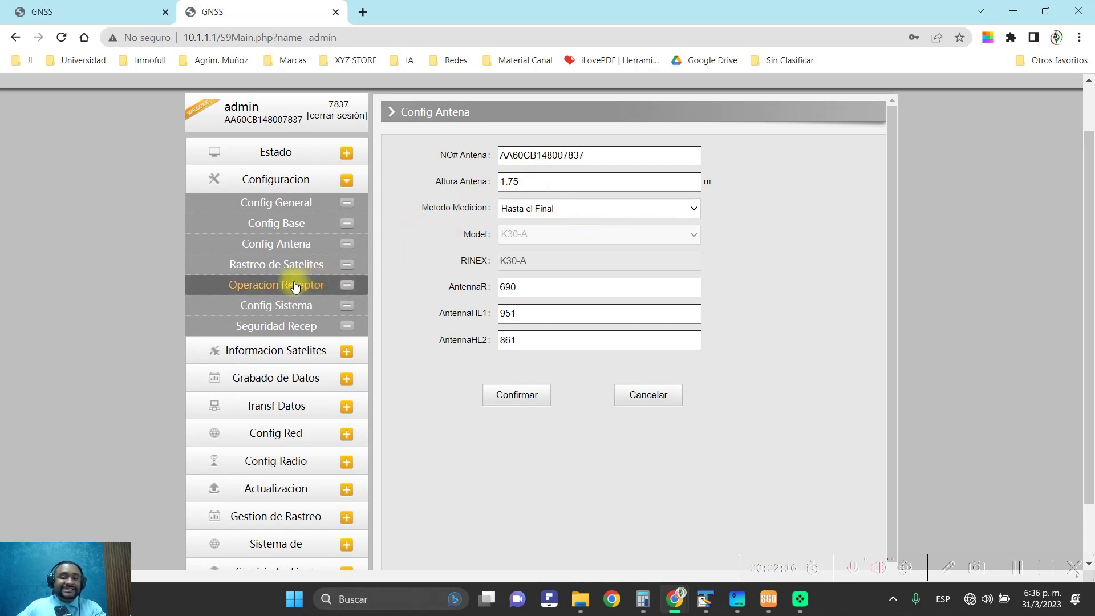
{"action": "left_click", "coordinate": [514, 398]}
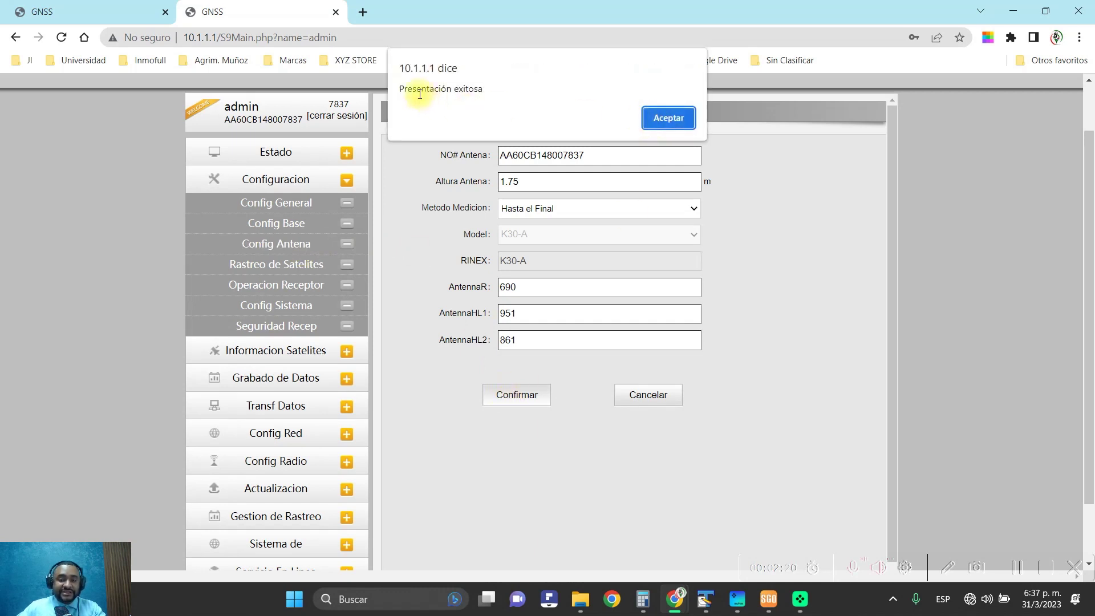
{"action": "left_click", "coordinate": [669, 125]}
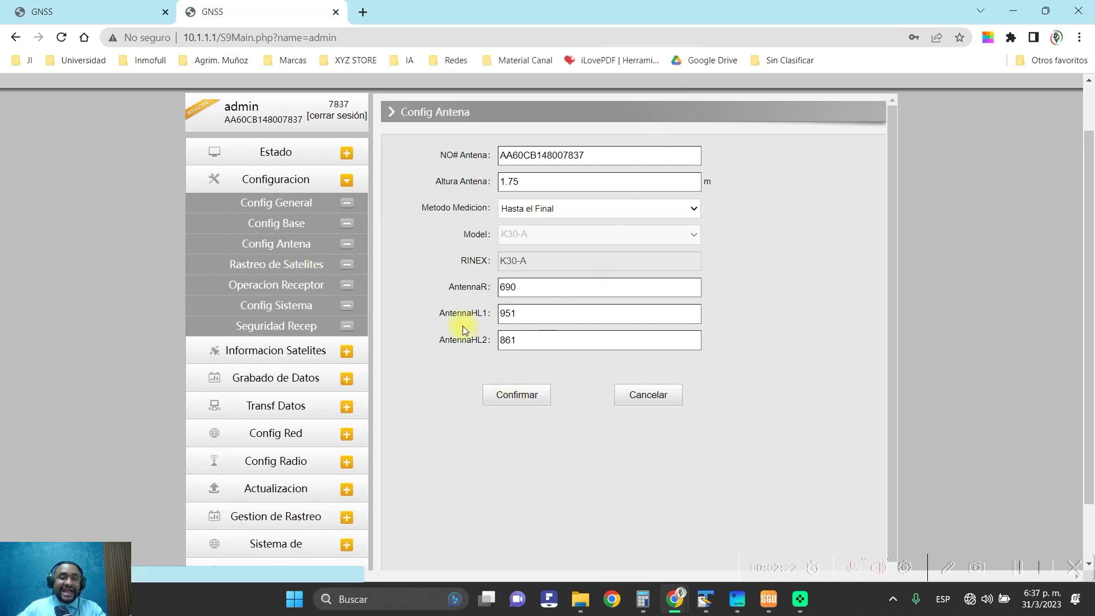
Open the data recording configuration and choose Memoria Interna as storage with a recording interval of 1 second
{"action": "left_click", "coordinate": [301, 379]}
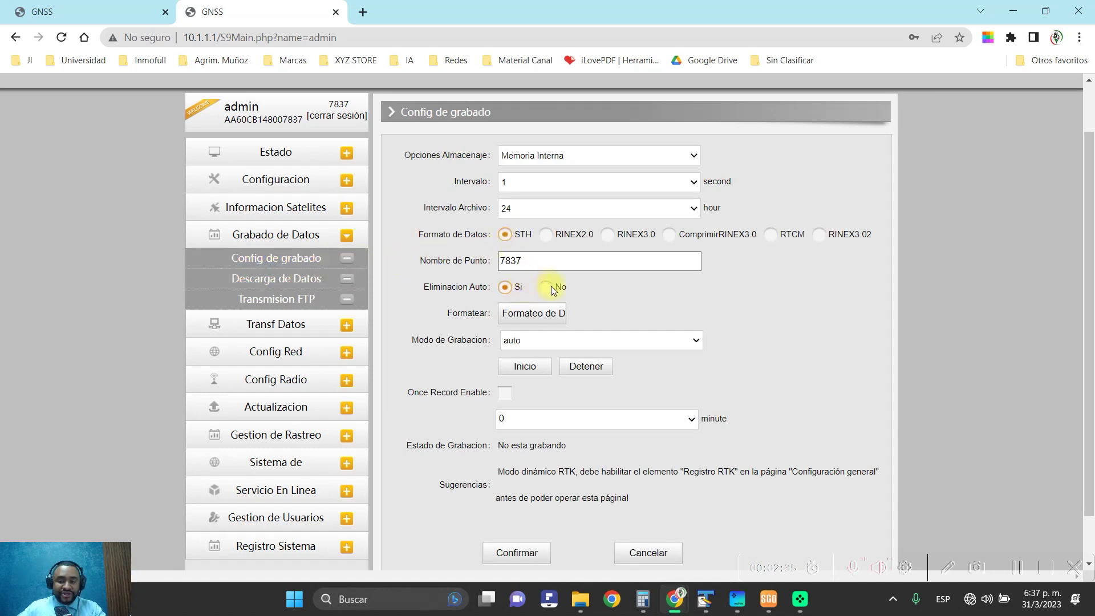
{"action": "left_click", "coordinate": [595, 154]}
{"action": "left_click", "coordinate": [564, 181]}
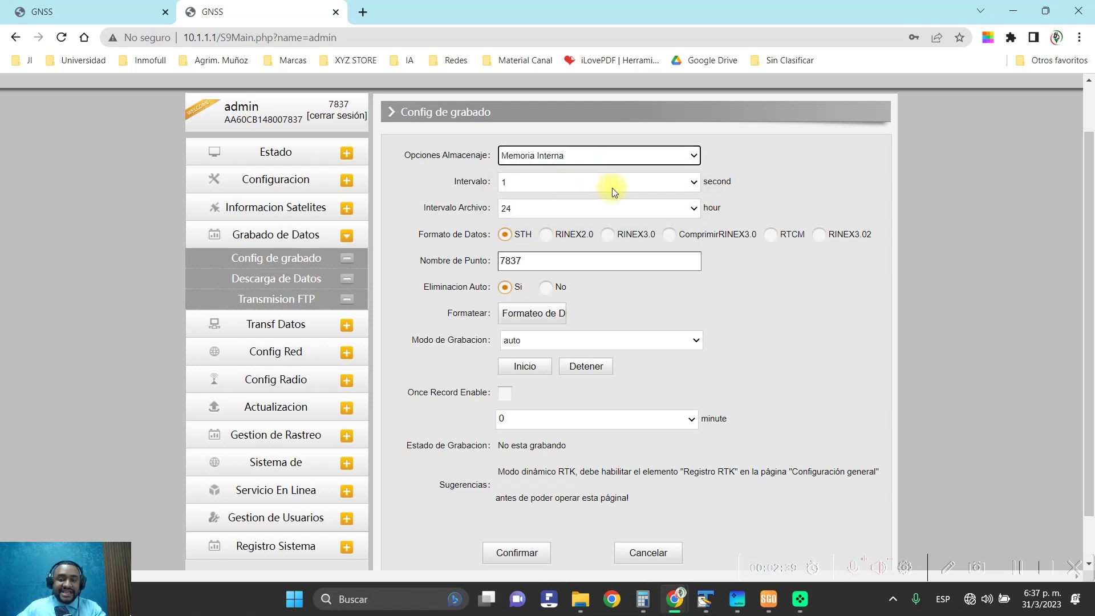
{"action": "left_click", "coordinate": [599, 189]}
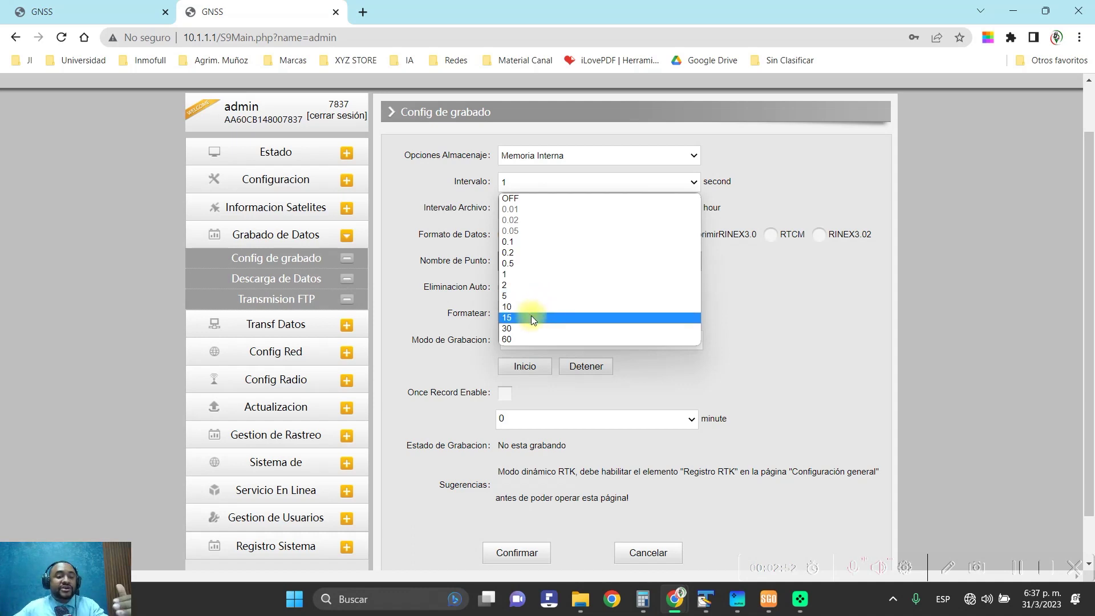
{"action": "left_click", "coordinate": [506, 276]}
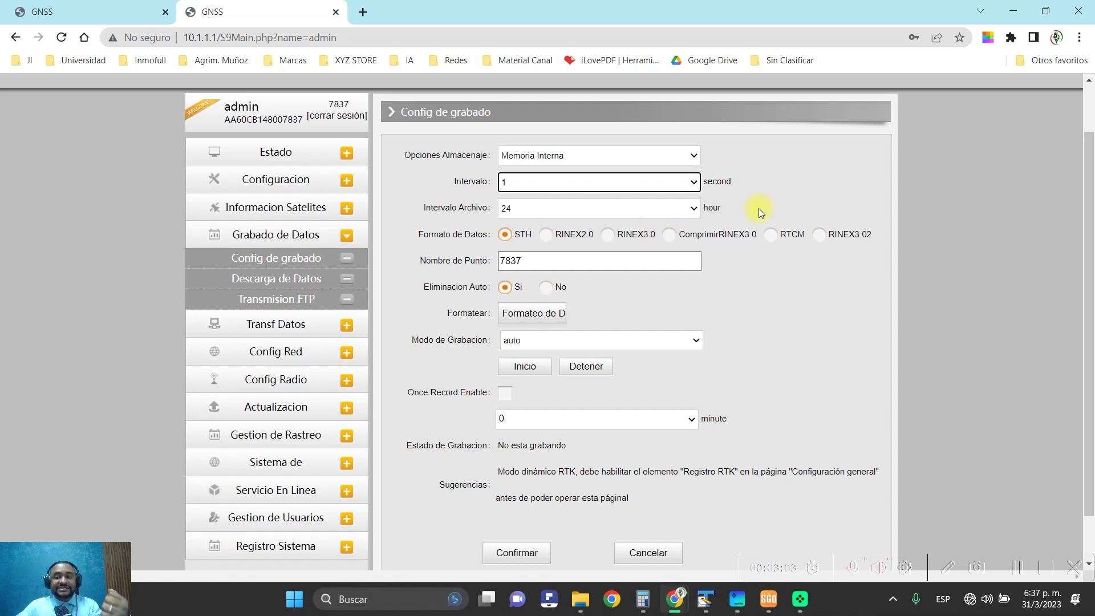
Try a recording interval of 15 seconds and return it to 1 second
{"action": "left_click", "coordinate": [676, 180]}
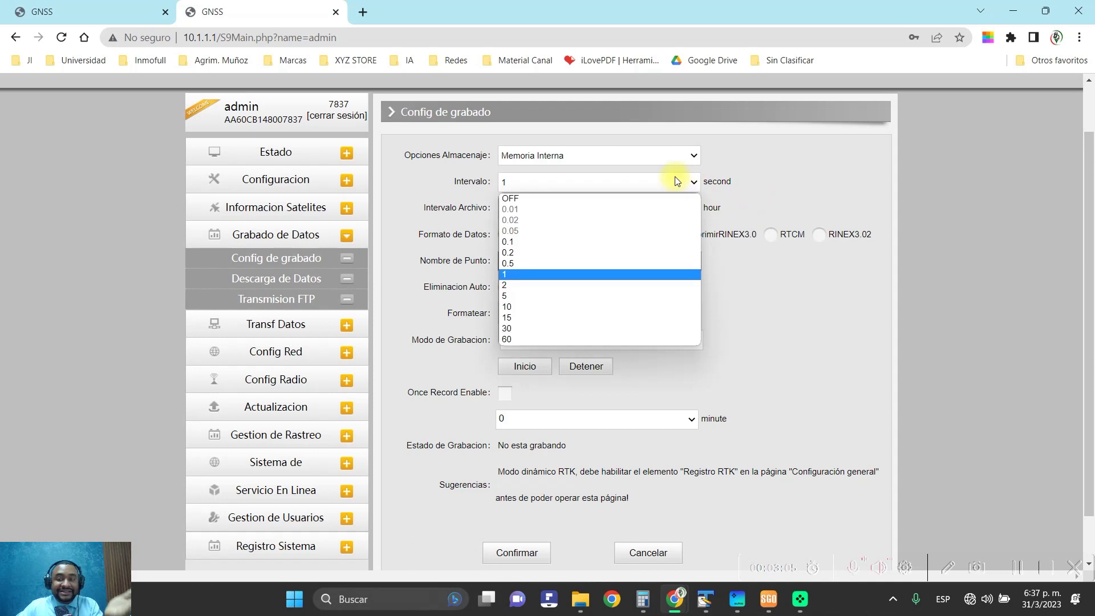
{"action": "left_click", "coordinate": [534, 316]}
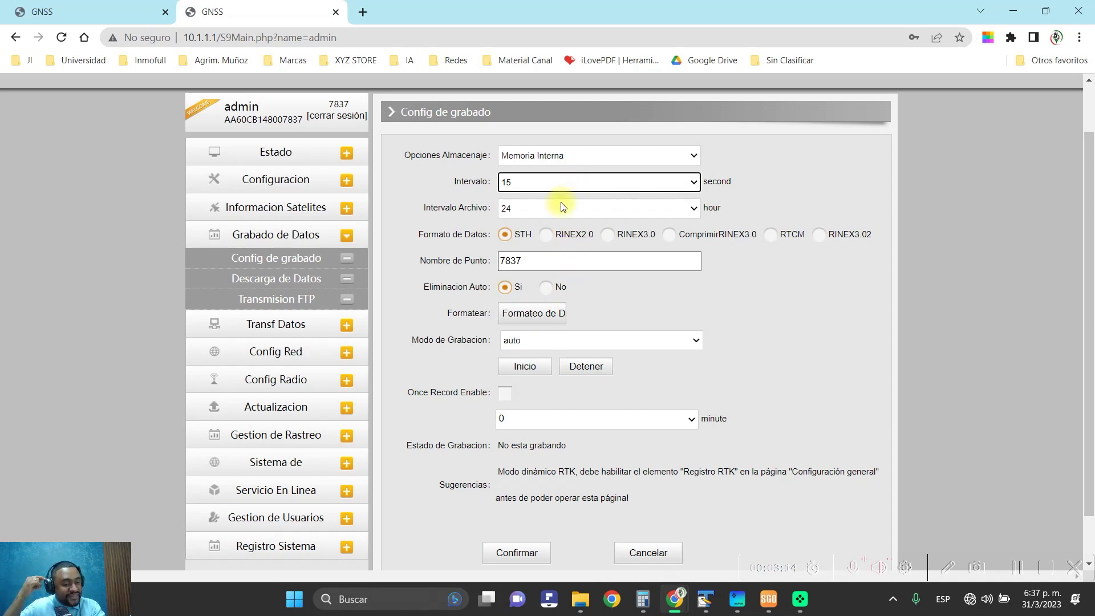
{"action": "left_click", "coordinate": [573, 188]}
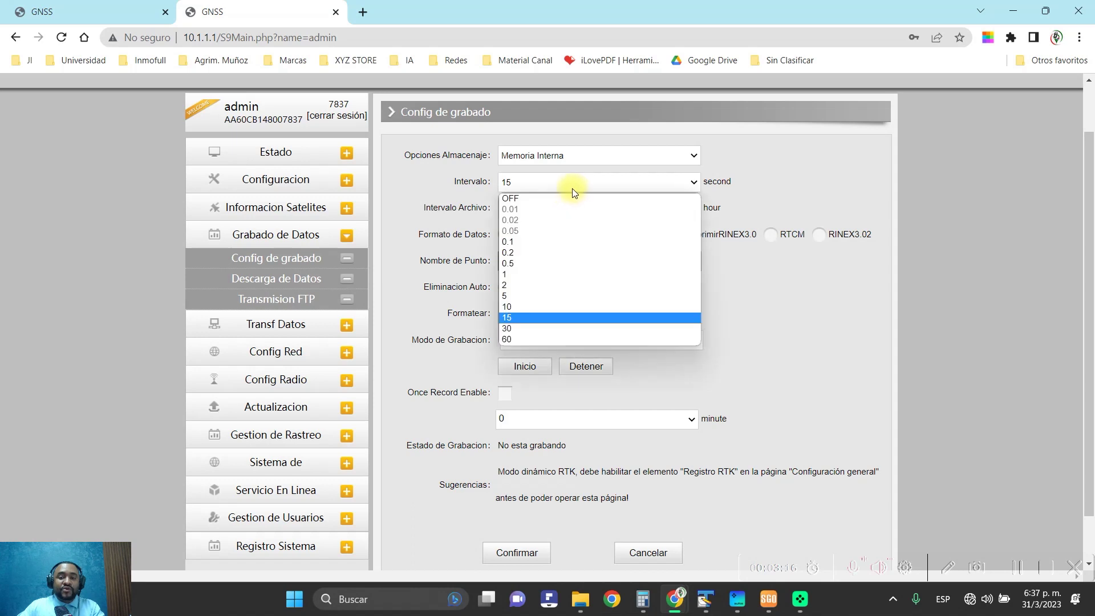
{"action": "left_click", "coordinate": [512, 278]}
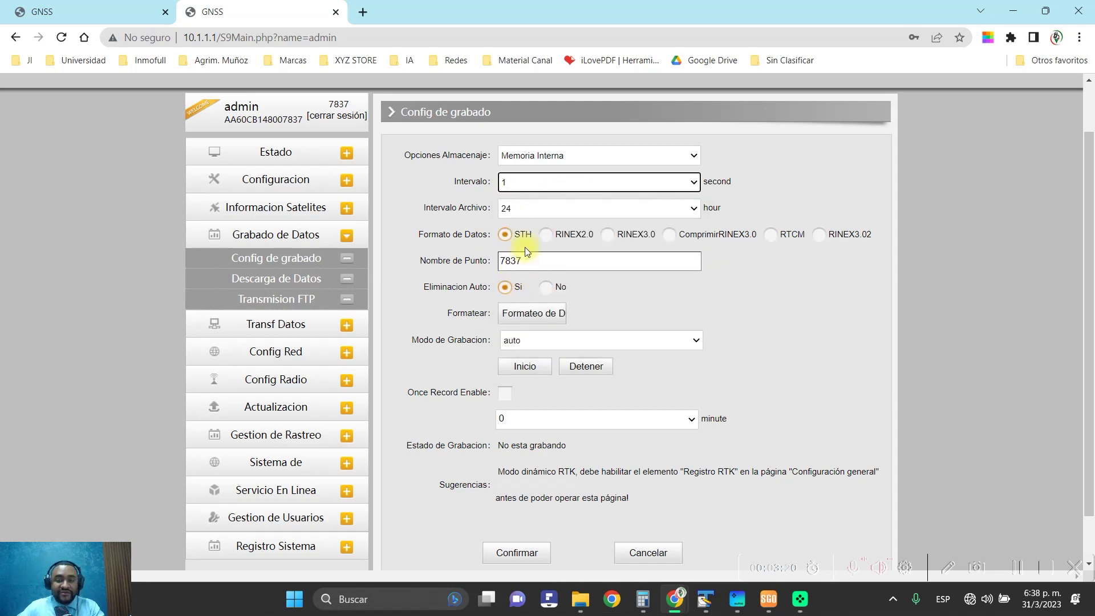
Try file intervals of 1, 2 and 24 hours for the recording and return to 1 hour
{"action": "left_click", "coordinate": [694, 208]}
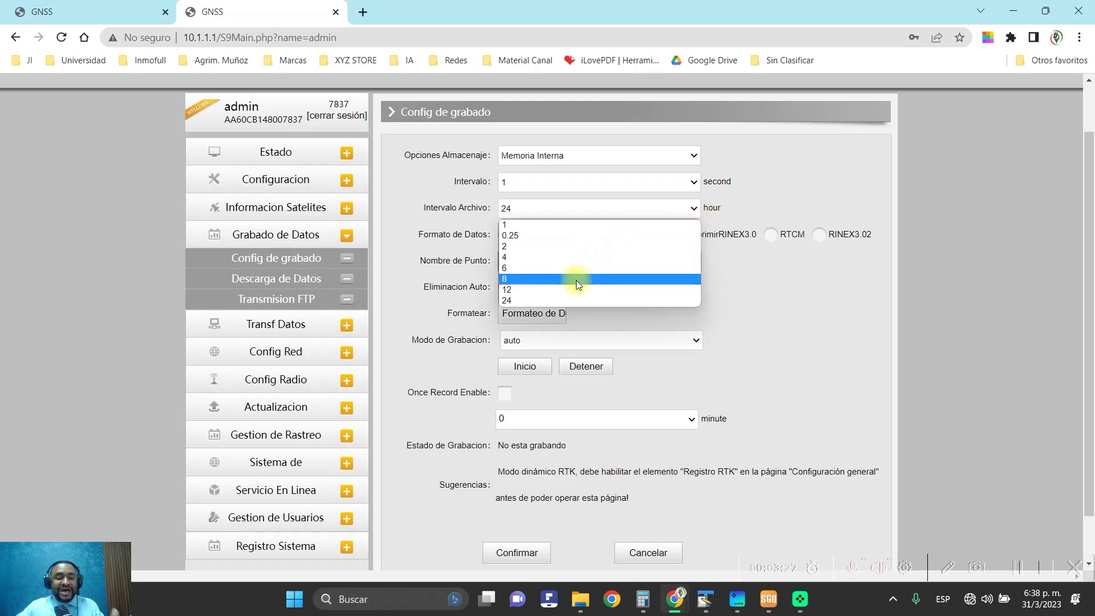
{"action": "left_click", "coordinate": [510, 226]}
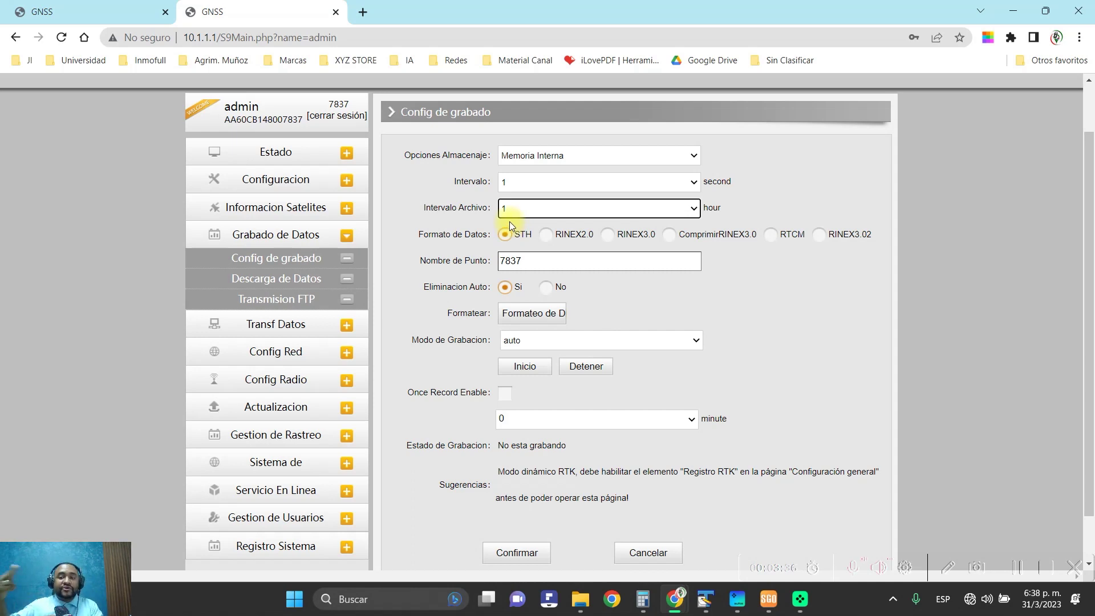
{"action": "left_click", "coordinate": [676, 201]}
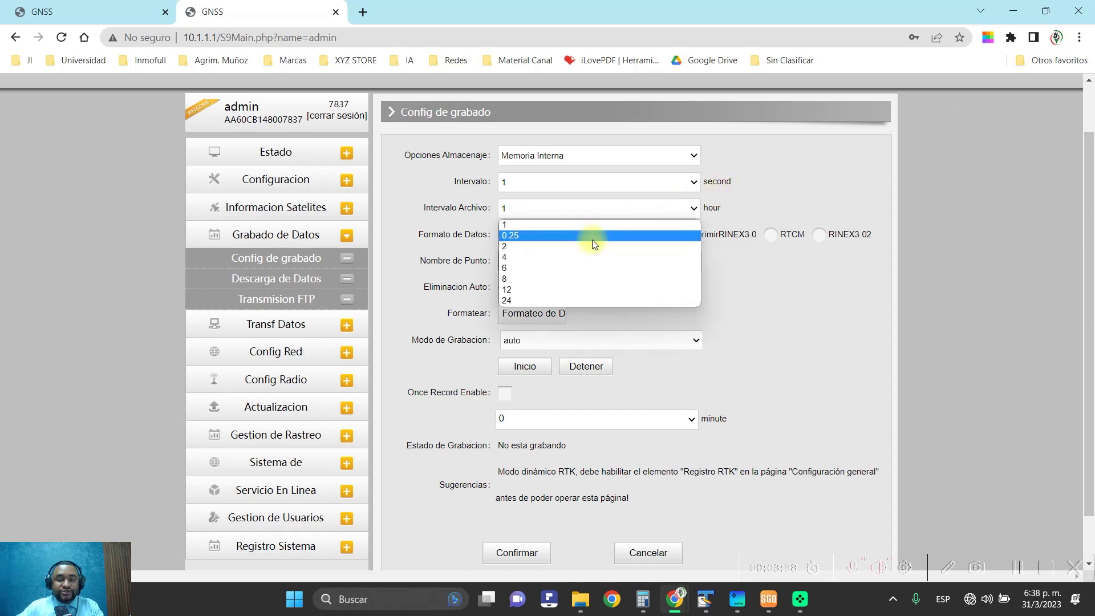
{"action": "left_click", "coordinate": [557, 249]}
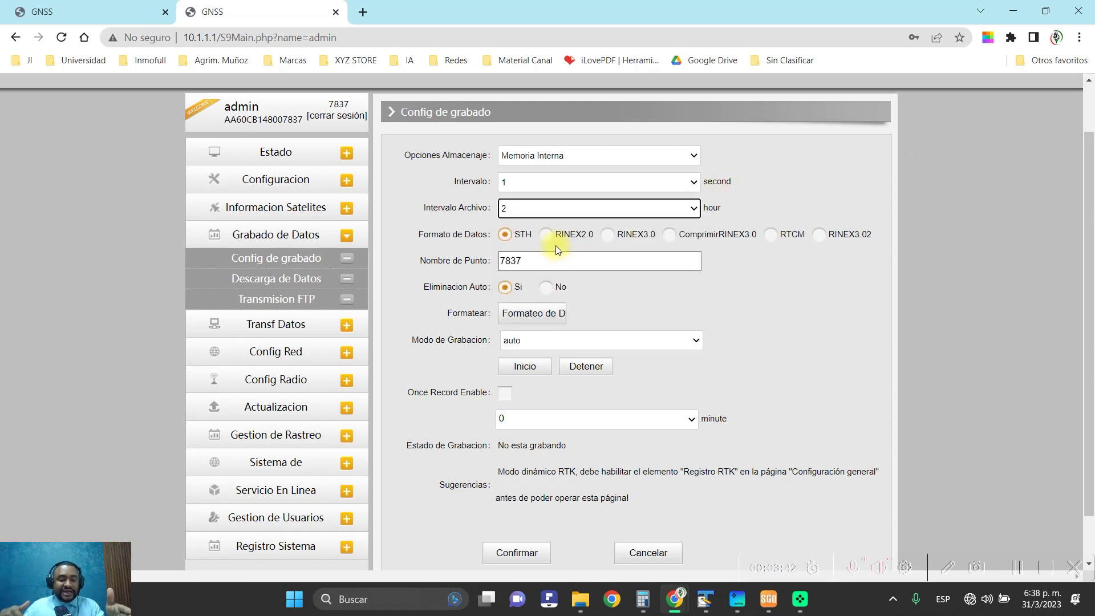
{"action": "left_click", "coordinate": [564, 210]}
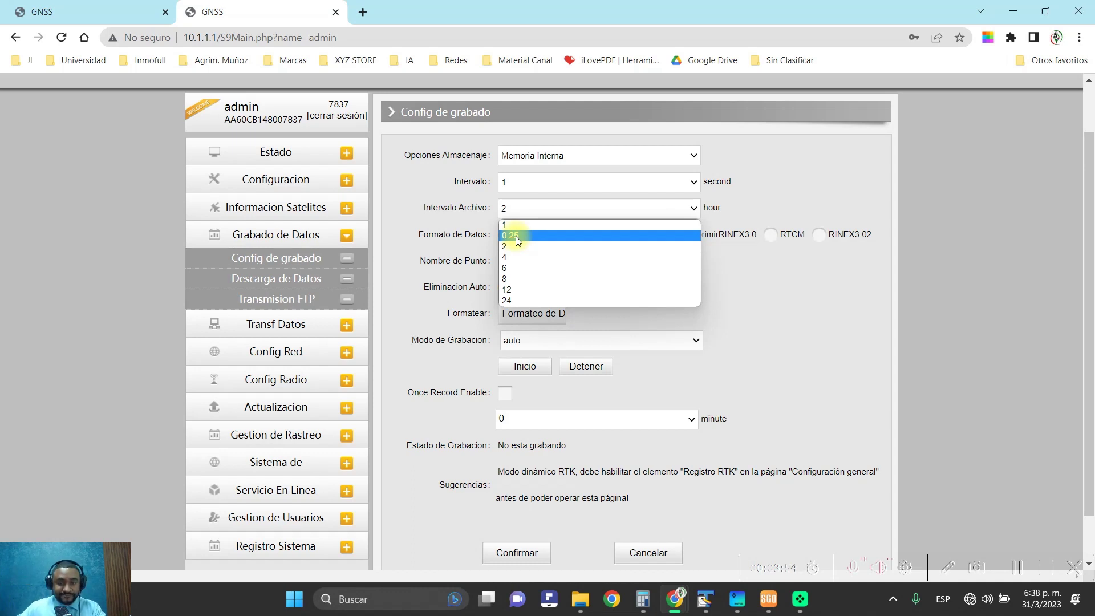
{"action": "left_click", "coordinate": [529, 301]}
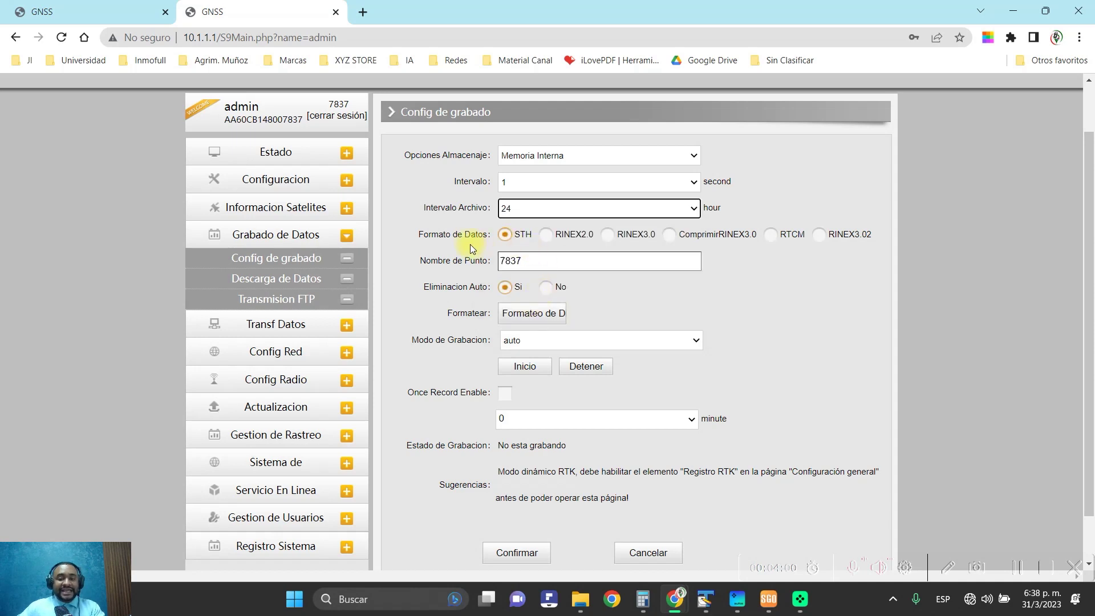
{"action": "left_click", "coordinate": [521, 210]}
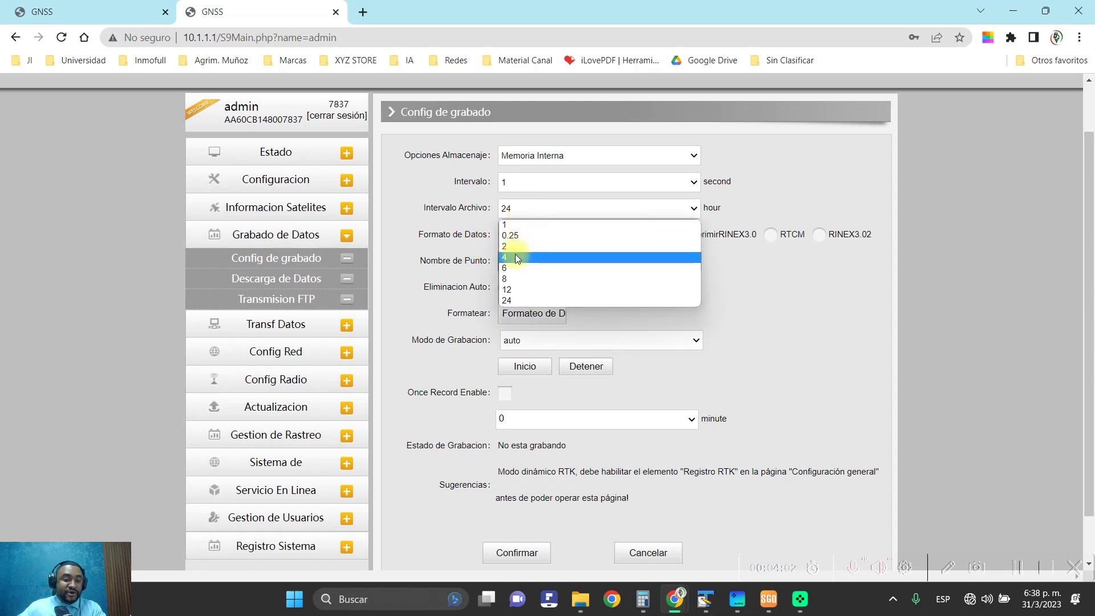
{"action": "left_click", "coordinate": [521, 227]}
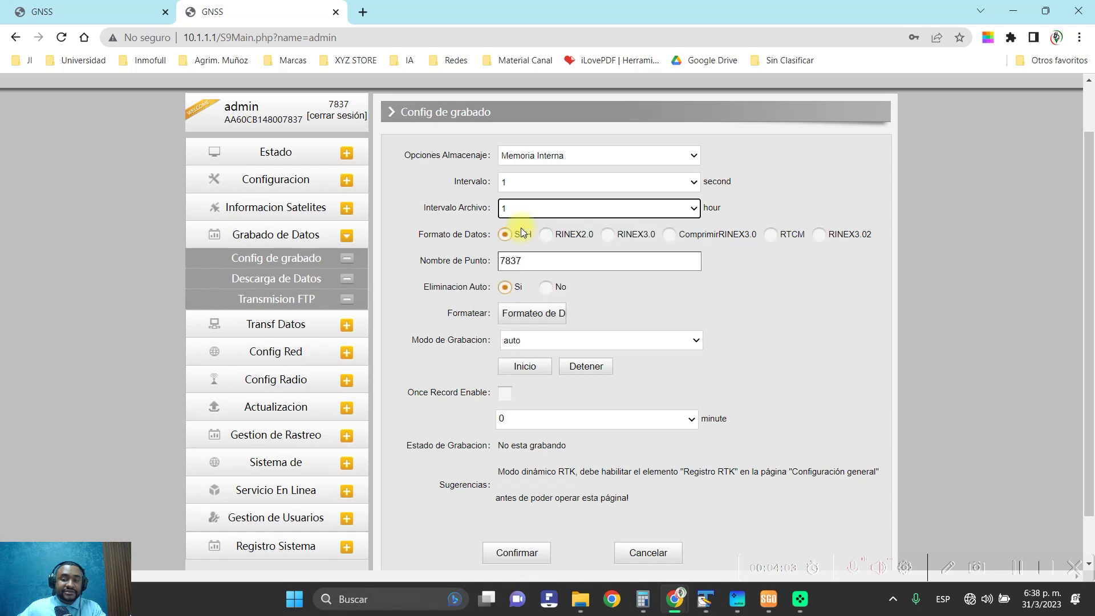
Set the recording's file interval to 4 hours
{"action": "left_click", "coordinate": [707, 218]}
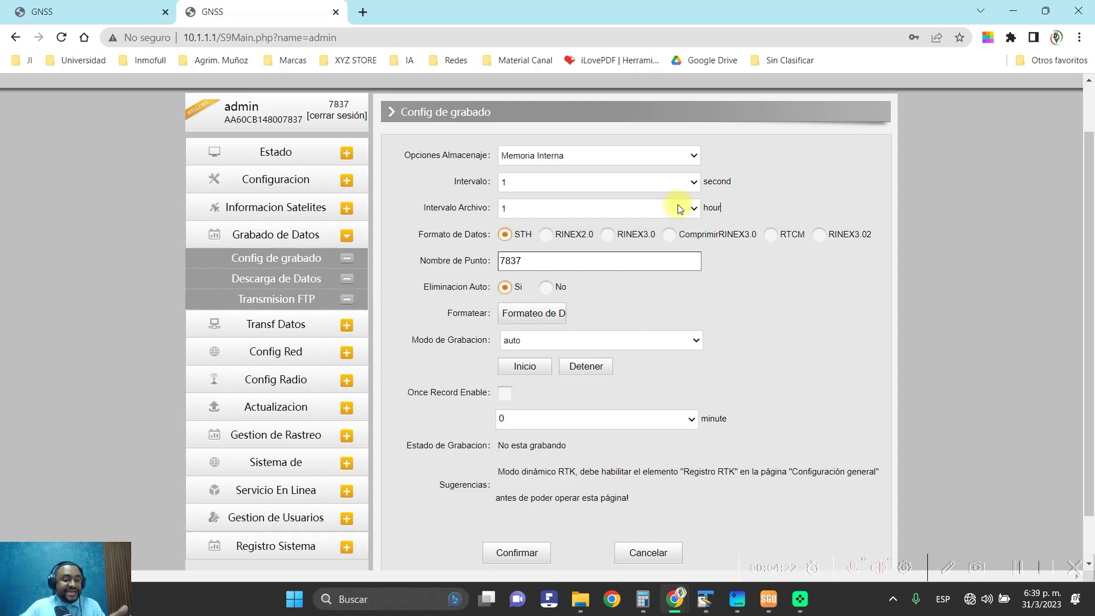
{"action": "left_click", "coordinate": [596, 185]}
{"action": "left_click", "coordinate": [595, 185]}
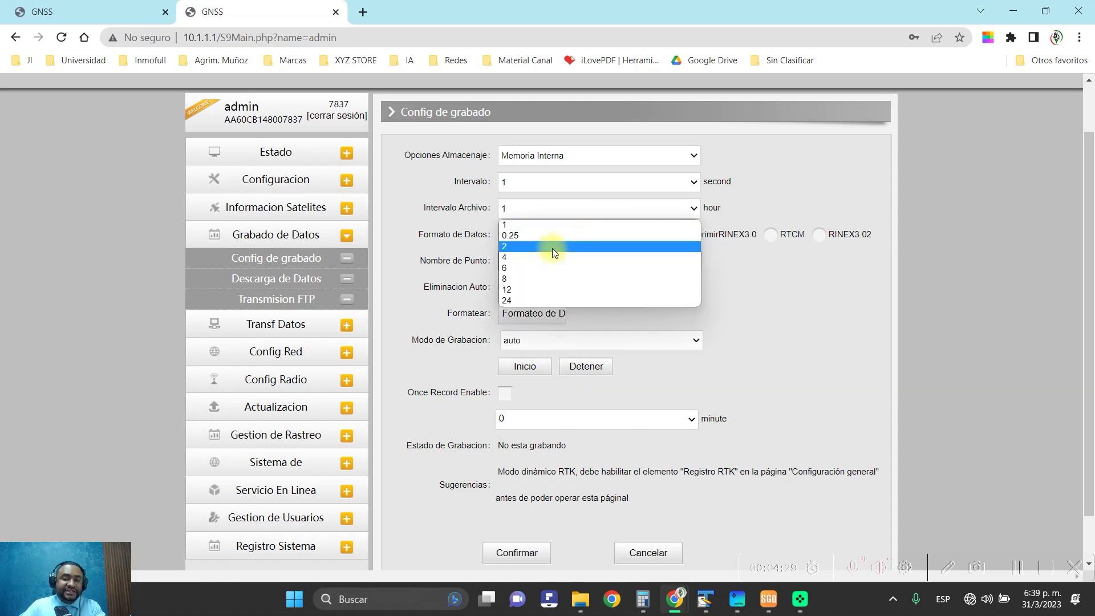
{"action": "left_click", "coordinate": [551, 256]}
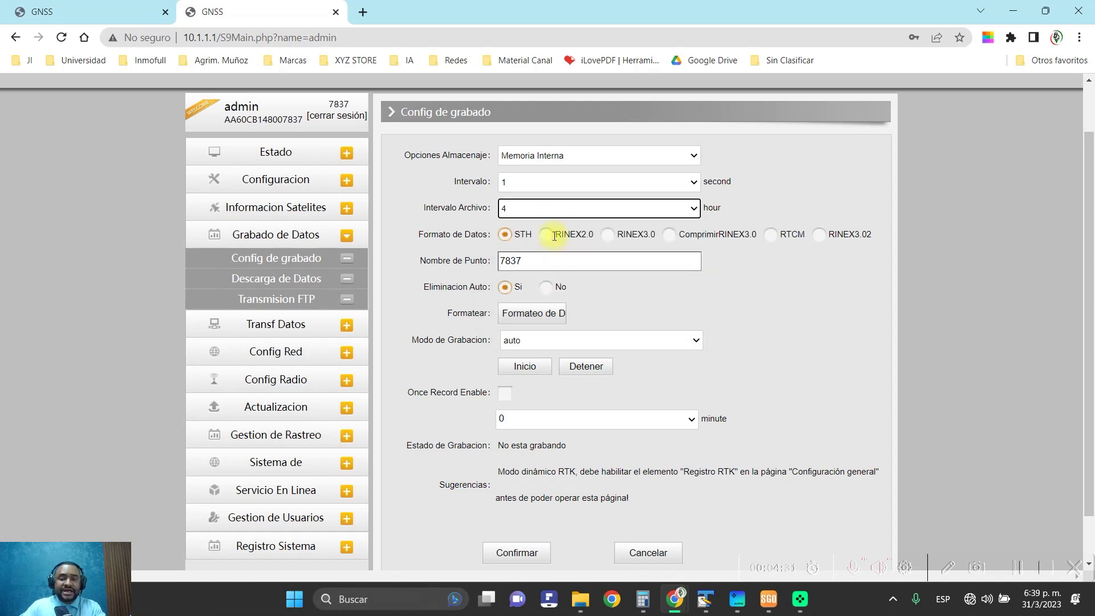
Set the recording's file interval to 2 hours and change the point name to PG01
{"action": "left_click", "coordinate": [553, 211]}
{"action": "left_click", "coordinate": [543, 246]}
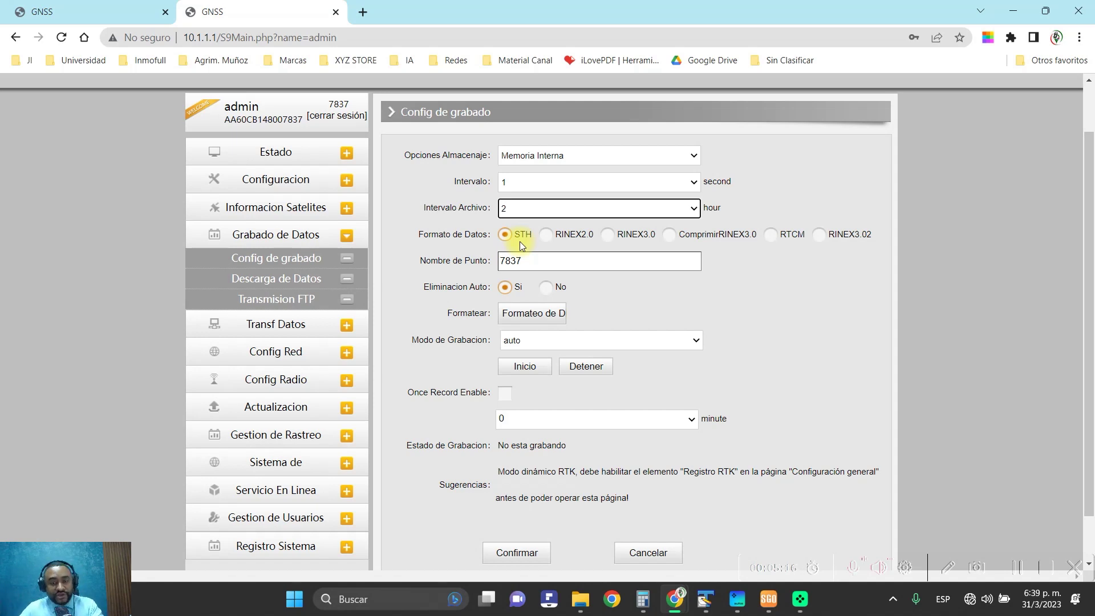
{"action": "left_click_drag", "start_coordinate": [525, 259], "coordinate": [456, 271]}
{"action": "type", "text": "PG01"}
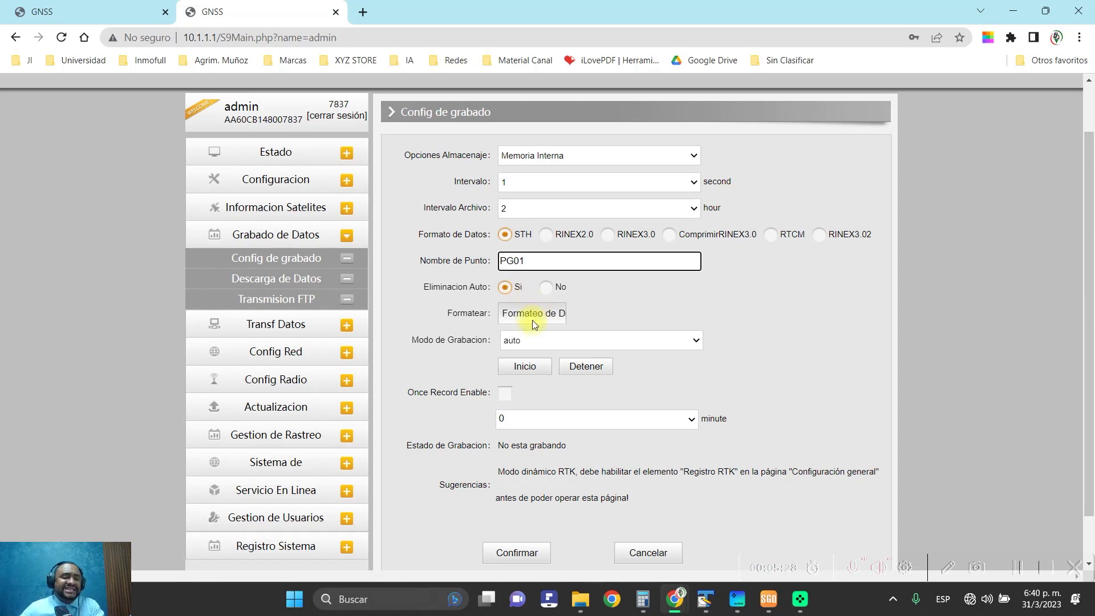
{"action": "left_click", "coordinate": [565, 344]}
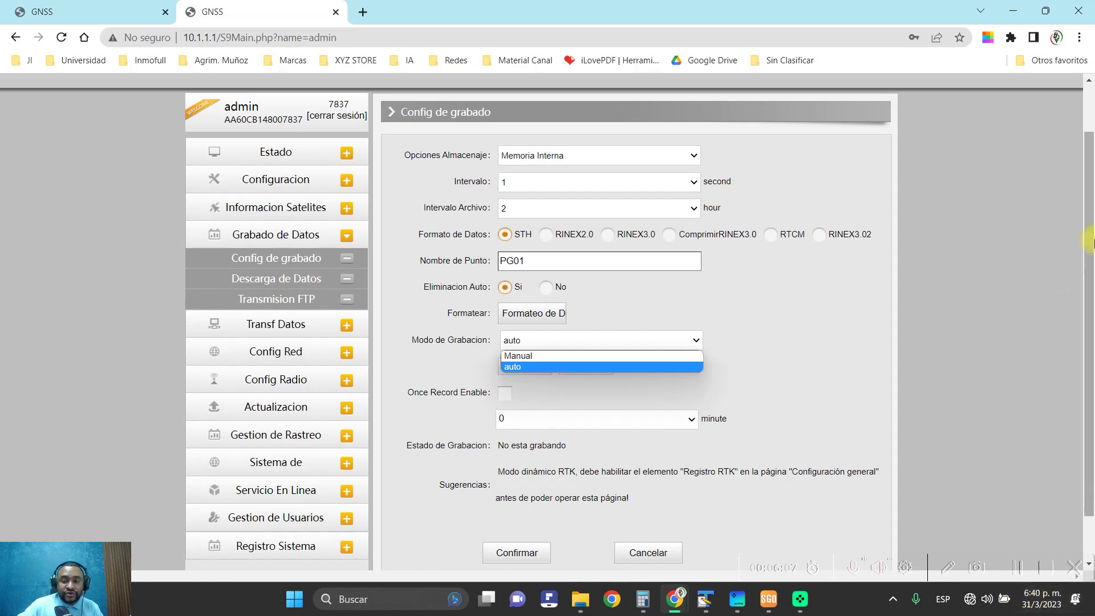
{"action": "left_click", "coordinate": [676, 211]}
{"action": "left_click", "coordinate": [676, 211]}
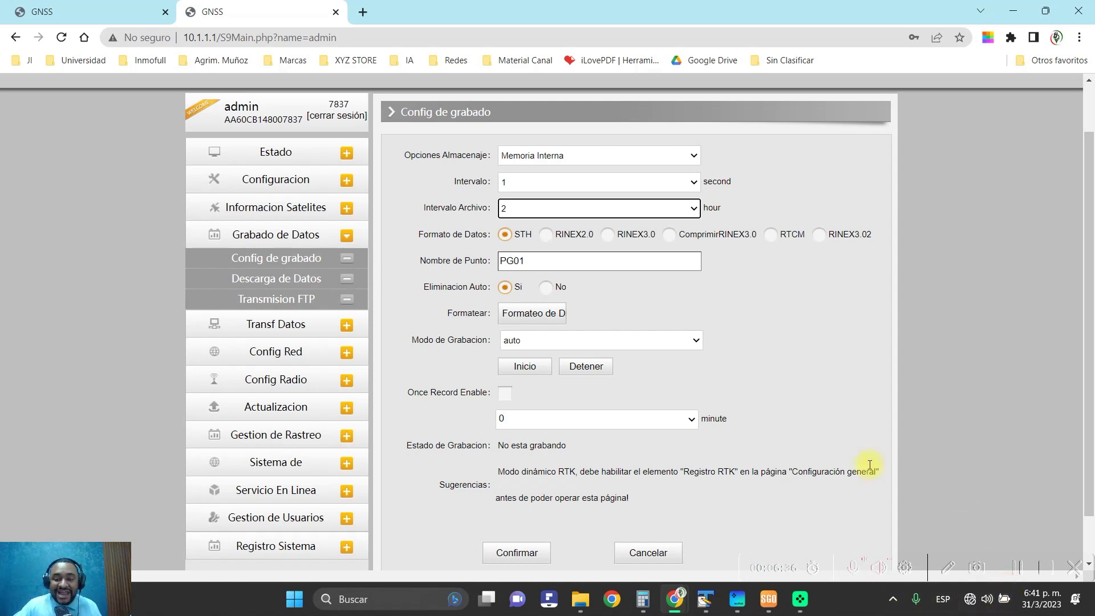
Try the Manual recording mode and return it to auto
{"action": "left_click", "coordinate": [685, 346]}
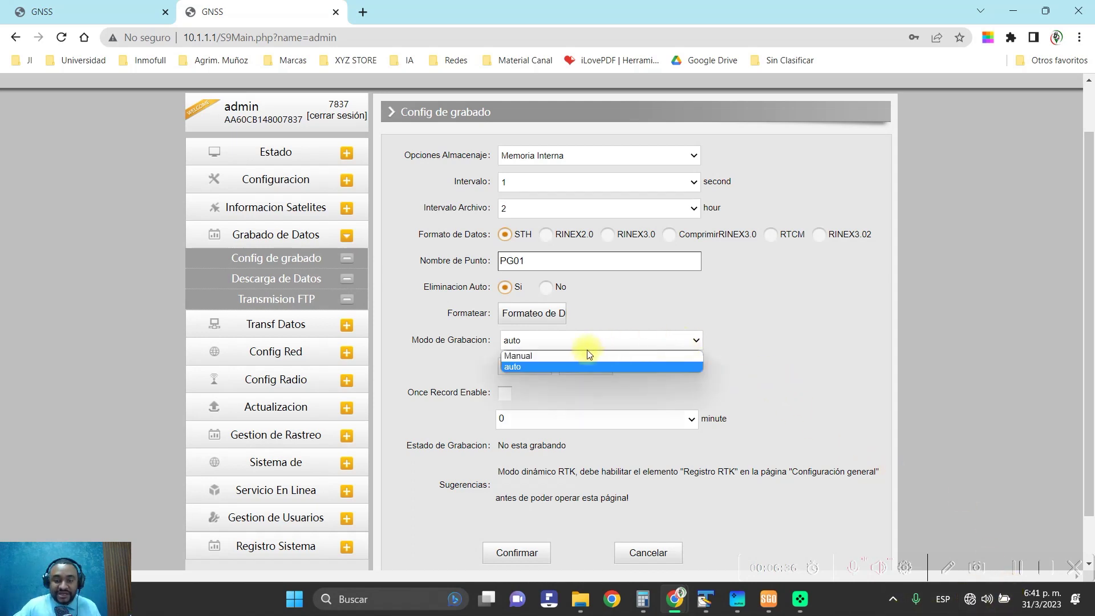
{"action": "left_click", "coordinate": [544, 356]}
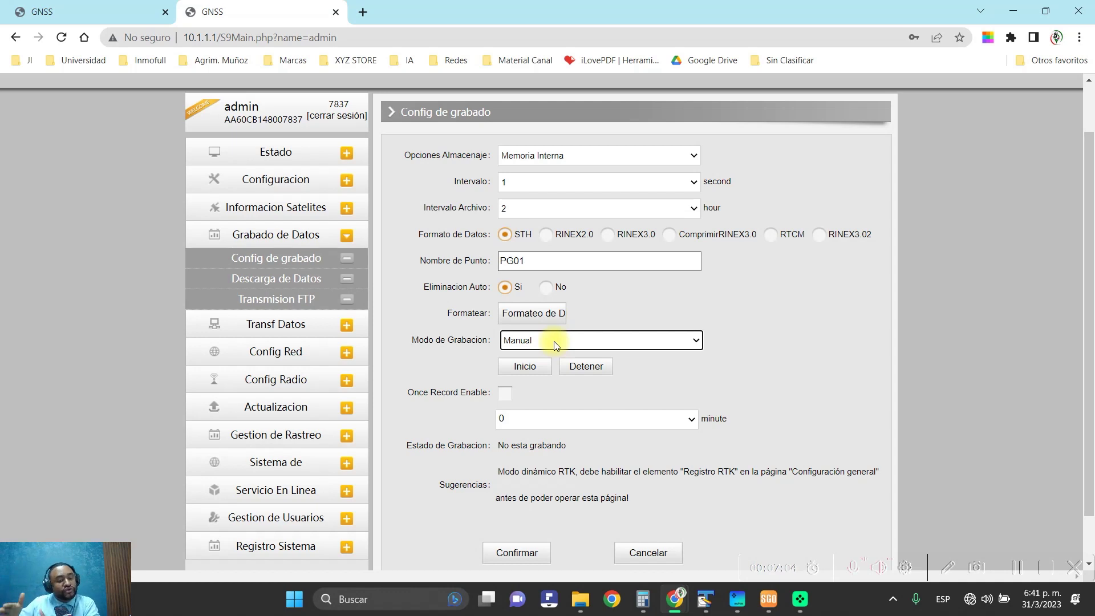
{"action": "left_click", "coordinate": [553, 342]}
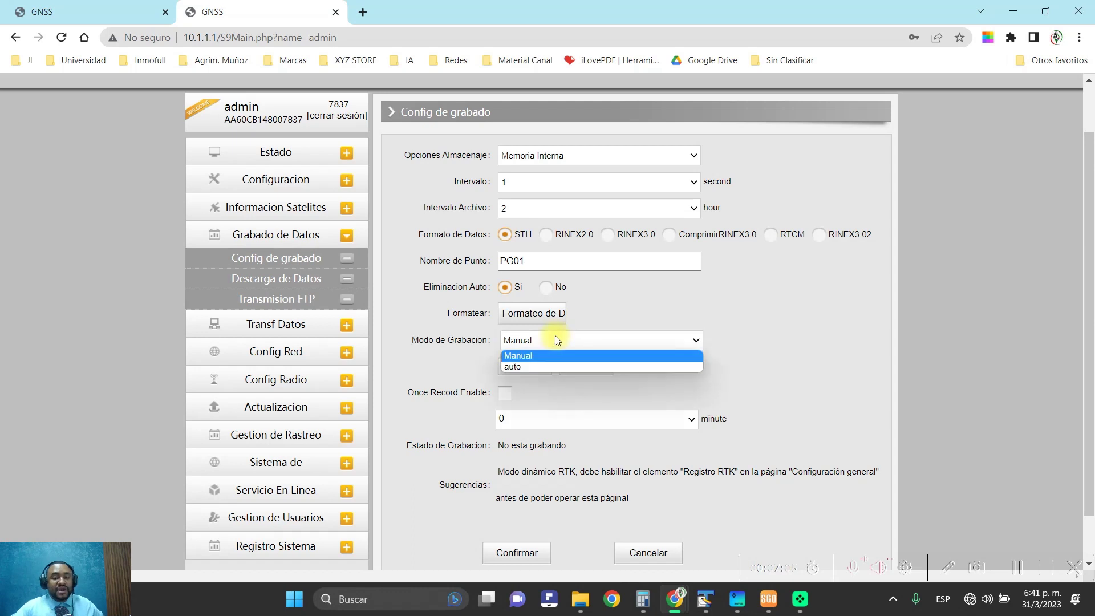
{"action": "left_click", "coordinate": [535, 366]}
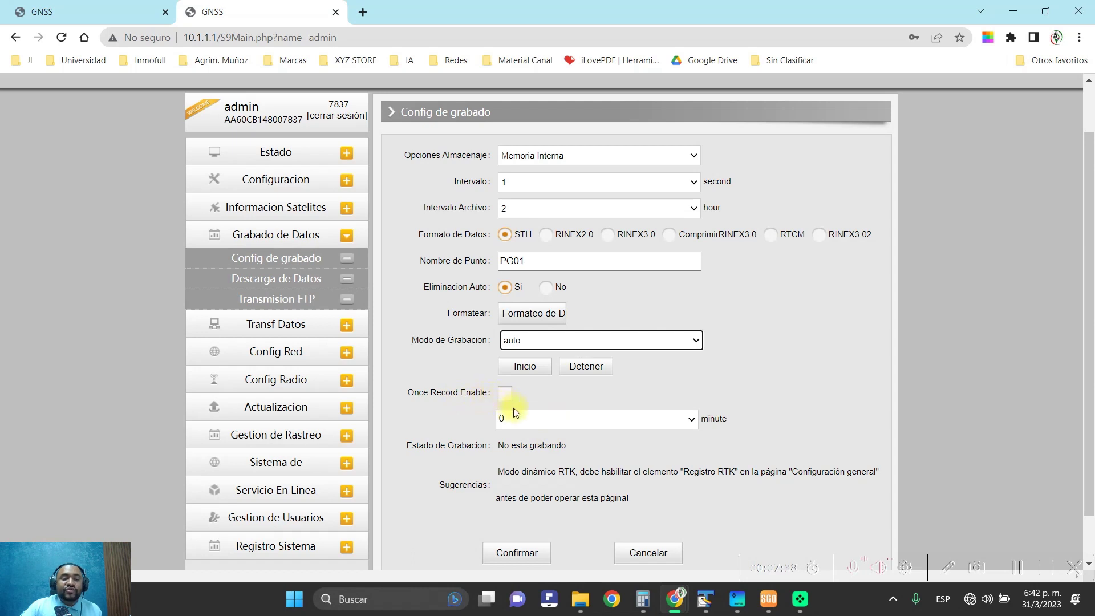
Switch the recording mode to Manual and enable Once Record with a duration of 10 minutes
{"action": "left_click", "coordinate": [573, 419]}
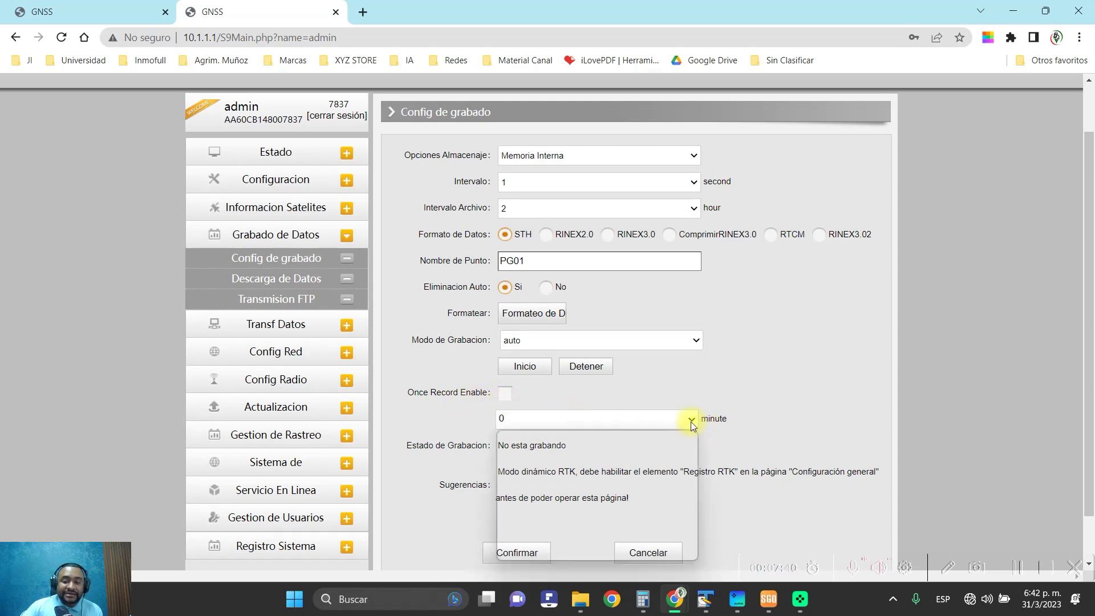
{"action": "left_click", "coordinate": [542, 341]}
{"action": "left_click", "coordinate": [530, 359]}
{"action": "left_click", "coordinate": [508, 395]}
{"action": "left_click", "coordinate": [542, 420]}
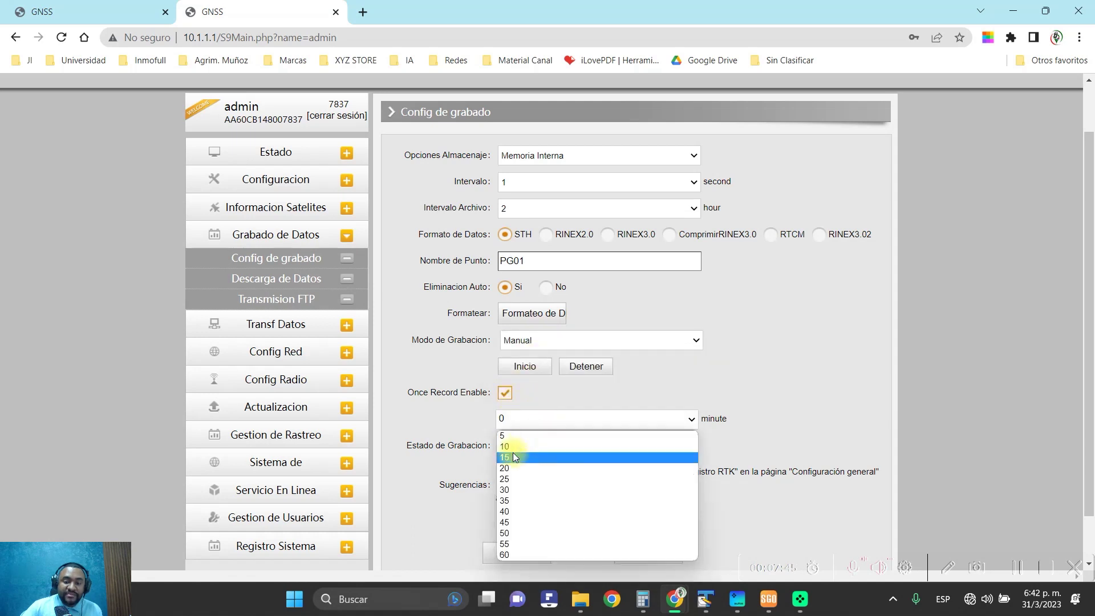
{"action": "left_click", "coordinate": [513, 448]}
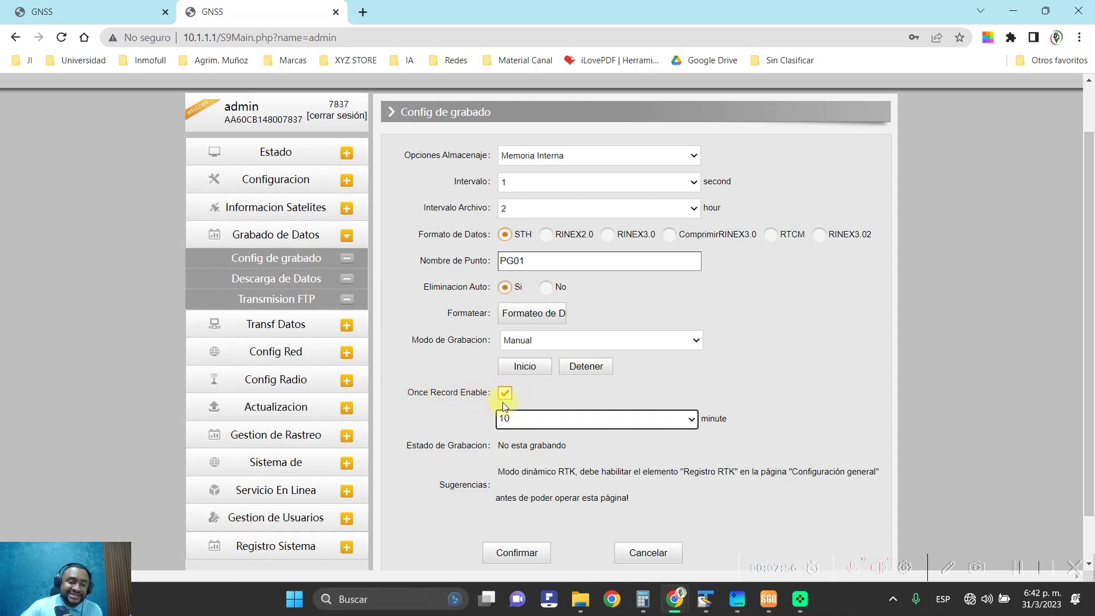
{"action": "left_click", "coordinate": [659, 422]}
{"action": "left_click", "coordinate": [687, 421]}
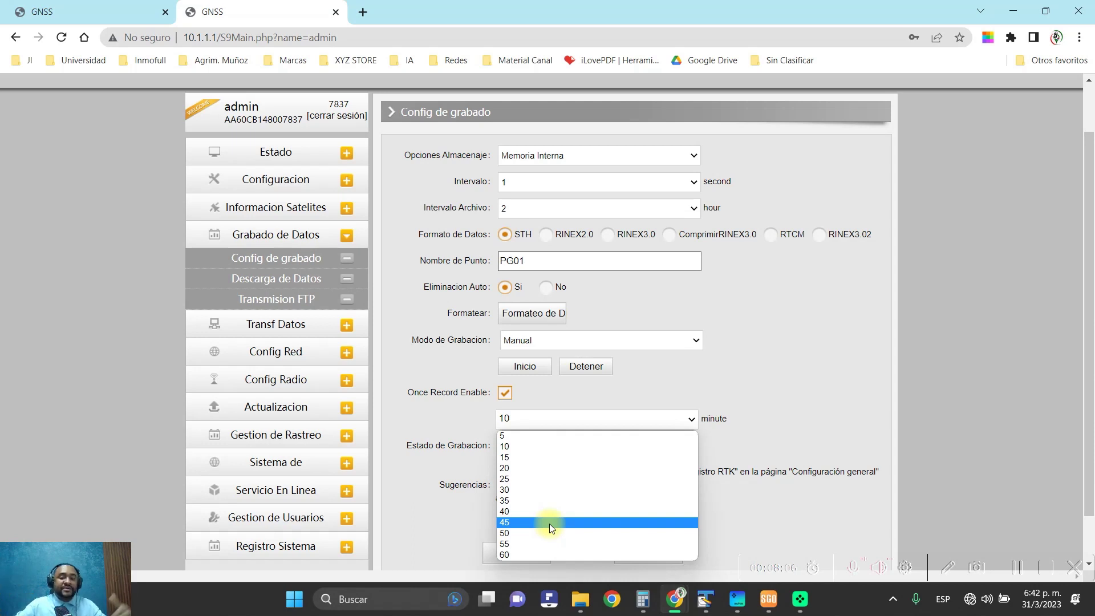
{"action": "left_click", "coordinate": [786, 387]}
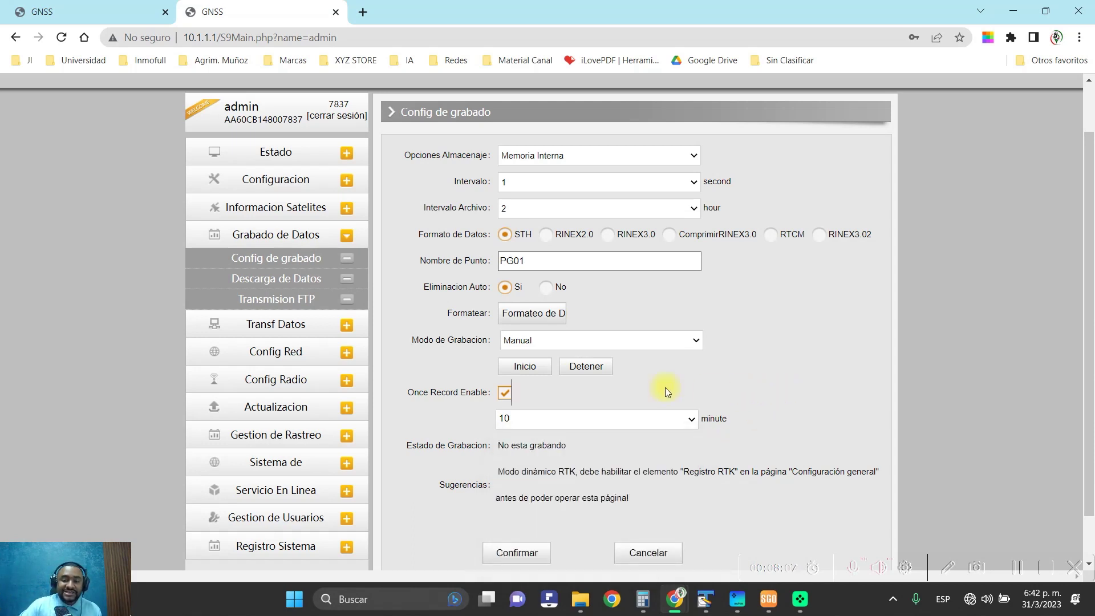
Return the recording mode to auto and disable Once Record
{"action": "left_click", "coordinate": [564, 340]}
{"action": "left_click", "coordinate": [509, 366]}
{"action": "left_click", "coordinate": [508, 395]}
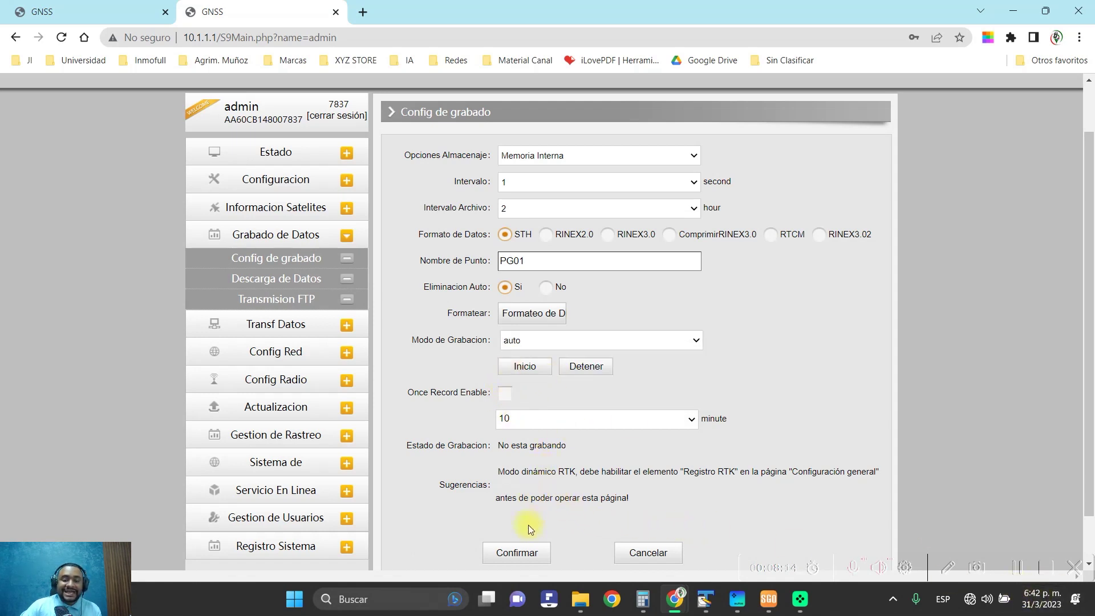
Try to start the recording and check the recording status
{"action": "left_click", "coordinate": [526, 372]}
{"action": "left_click", "coordinate": [667, 110]}
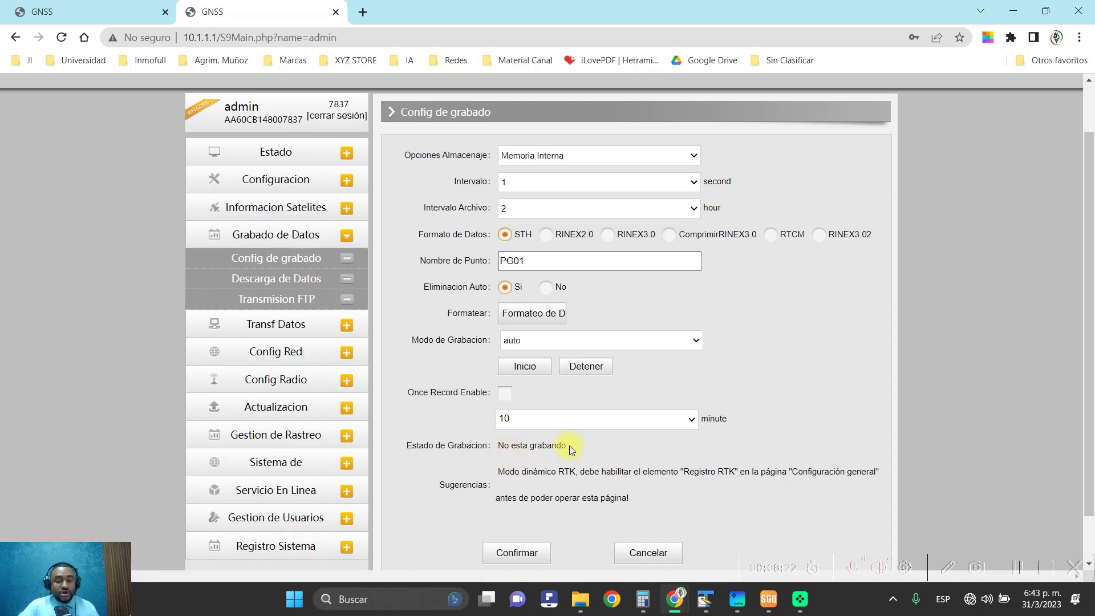
{"action": "left_click", "coordinate": [500, 441]}
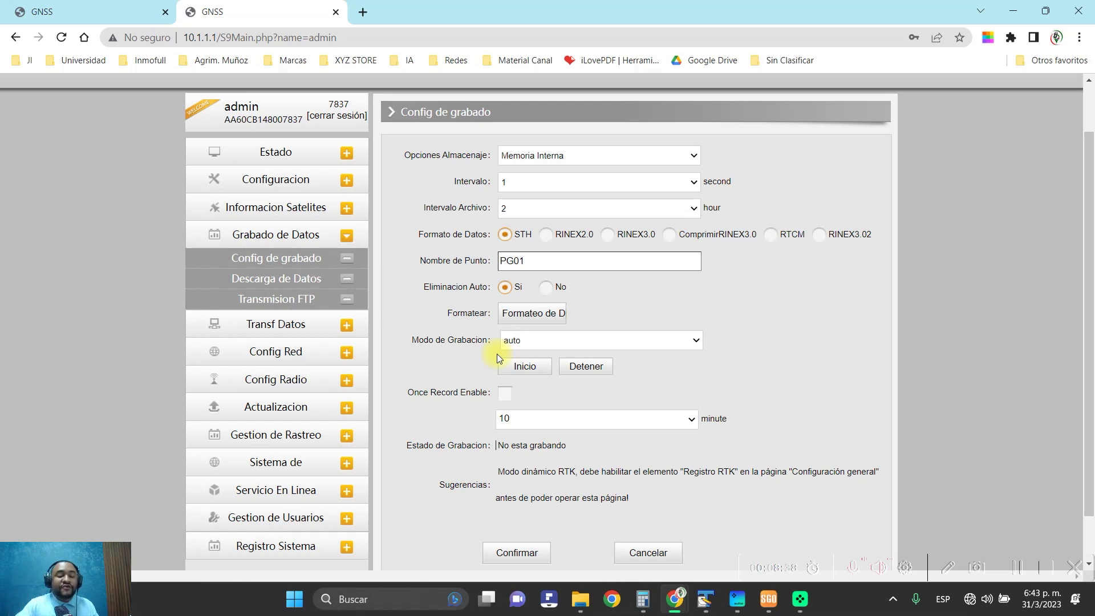
{"action": "left_click_drag", "start_coordinate": [562, 446], "coordinate": [518, 445]}
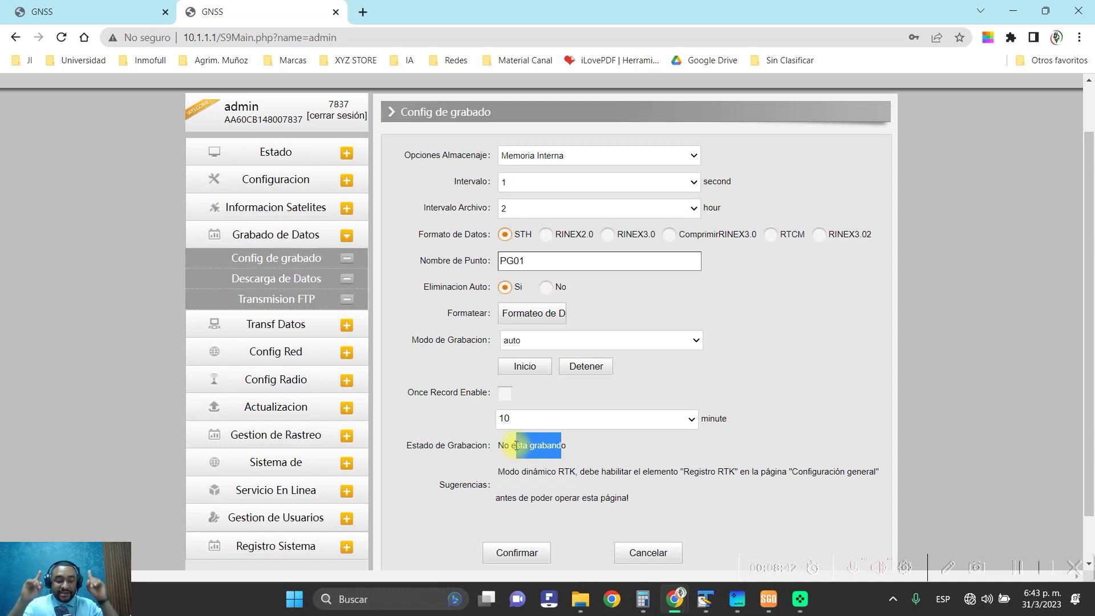
{"action": "left_click", "coordinate": [516, 445]}
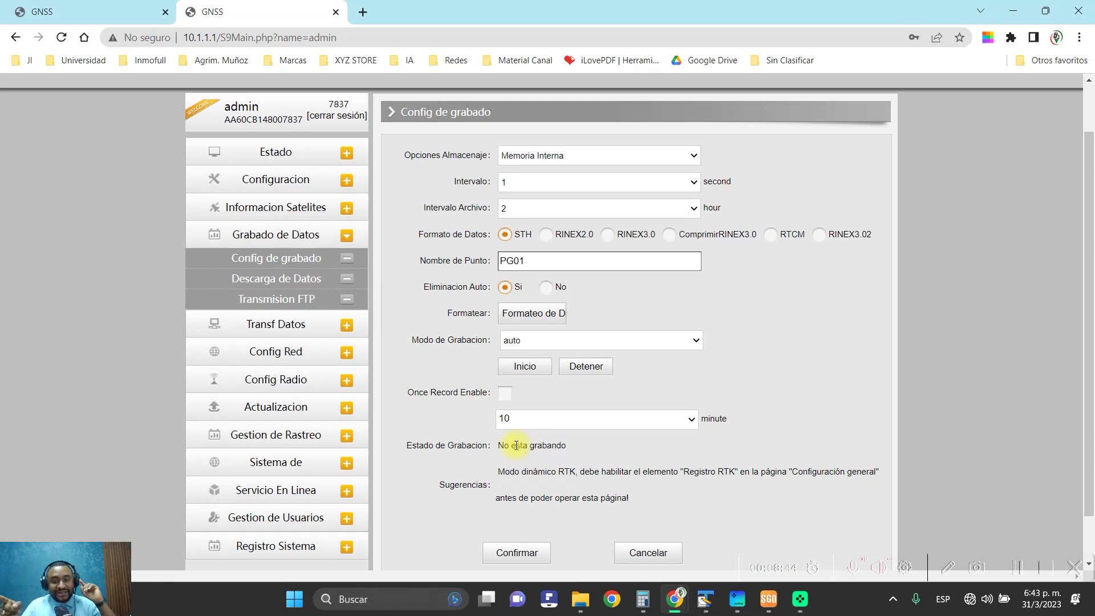